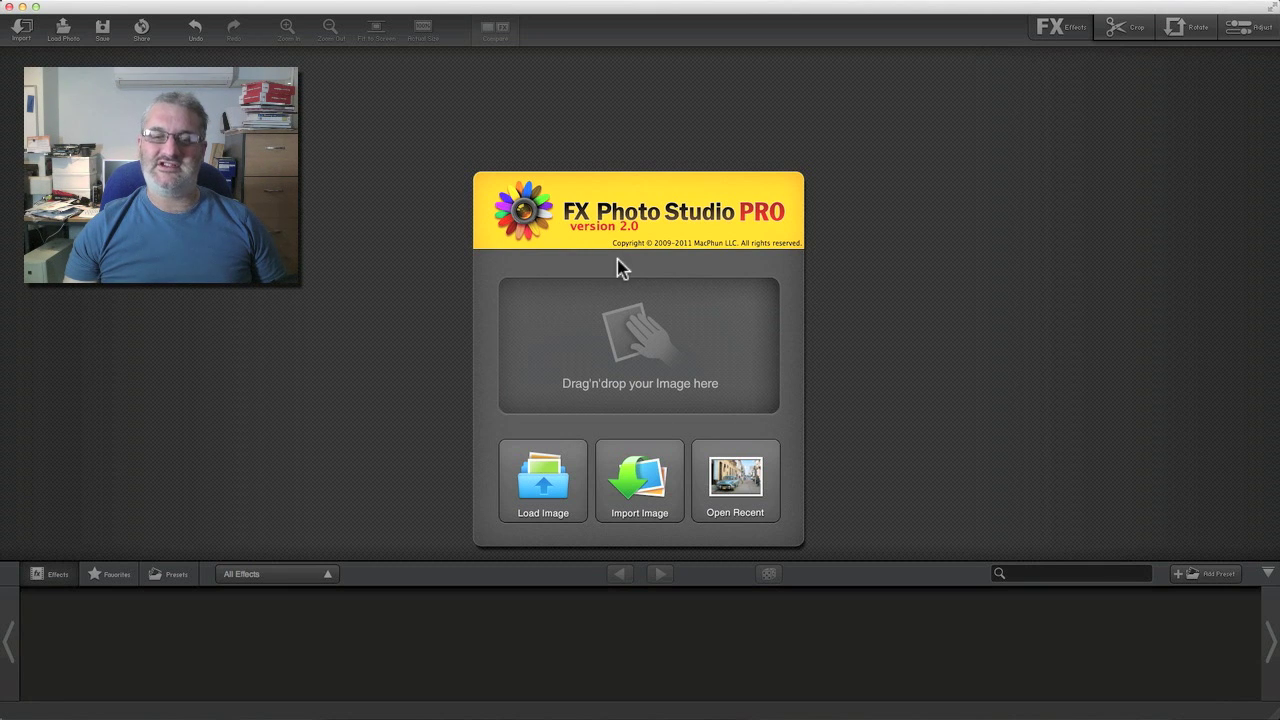
Load Car 1.jpg from Finder into FX Photo Studio Pro.
key(super+Tab)
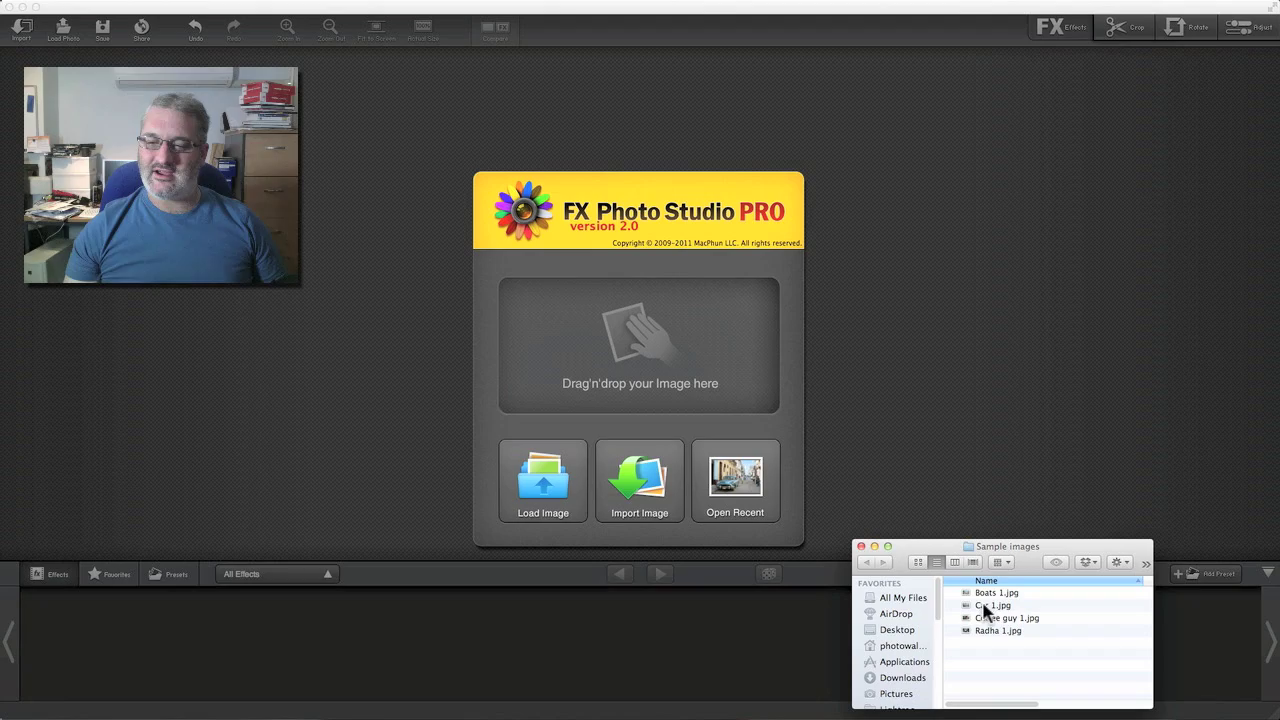
drag(983, 606, 678, 367)
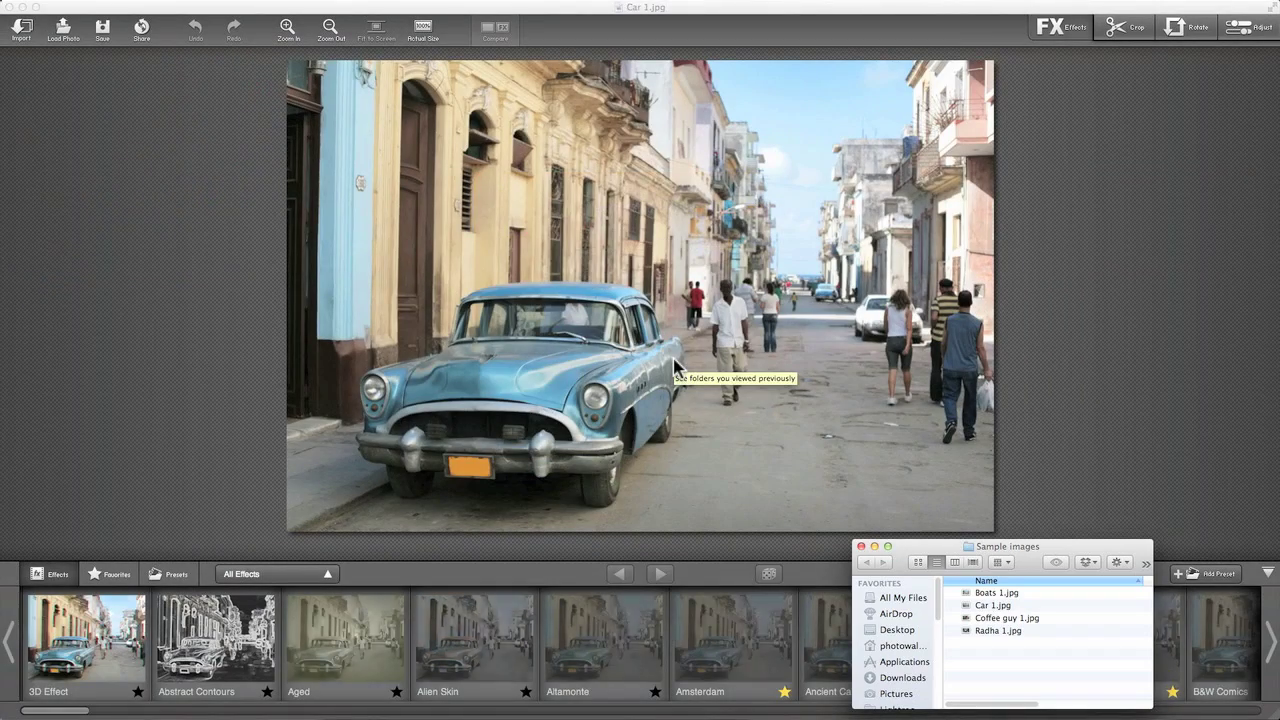
click(1178, 244)
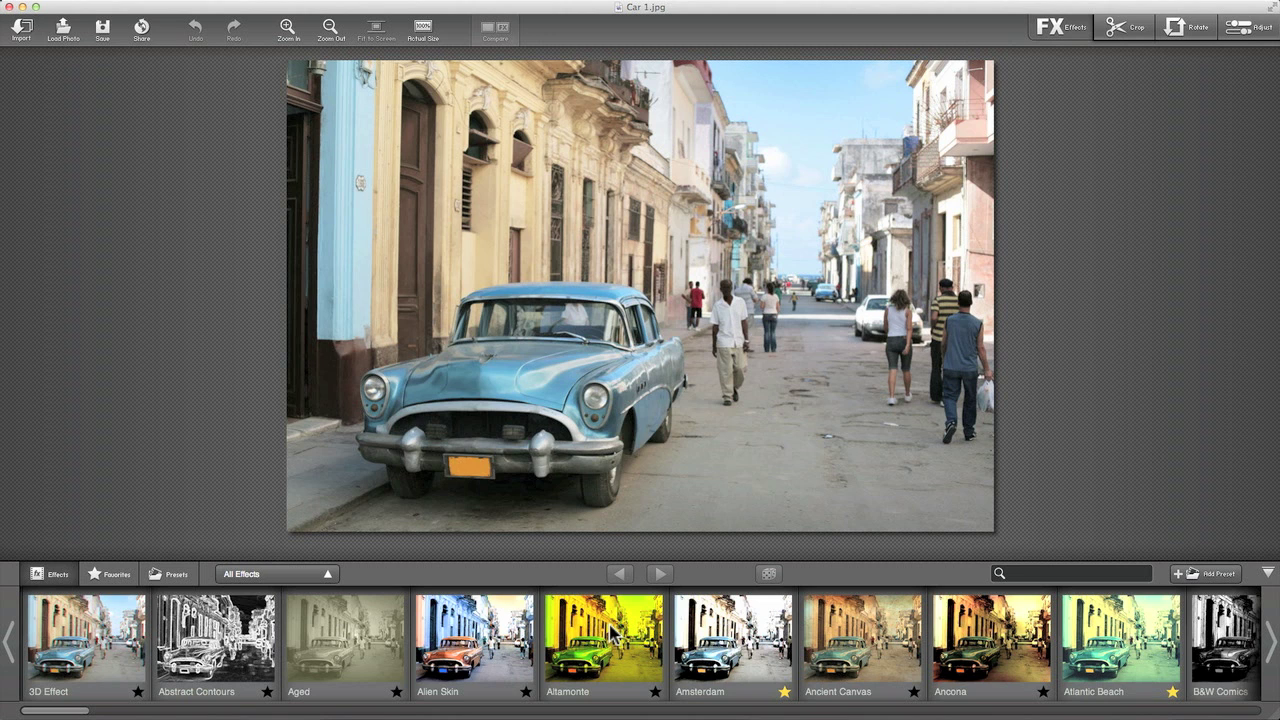
Scroll along the effects strip to browse the available effects.
scroll(611, 632, right, 10)
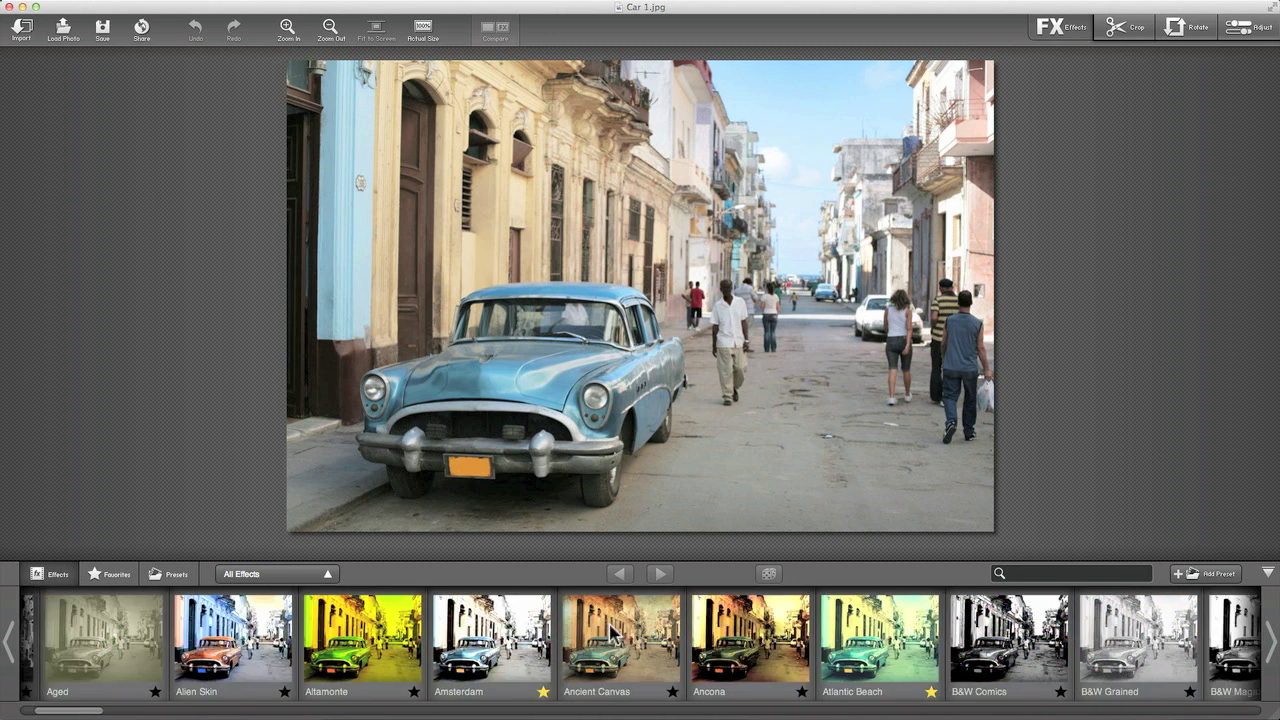
scroll(610, 628, right, 10)
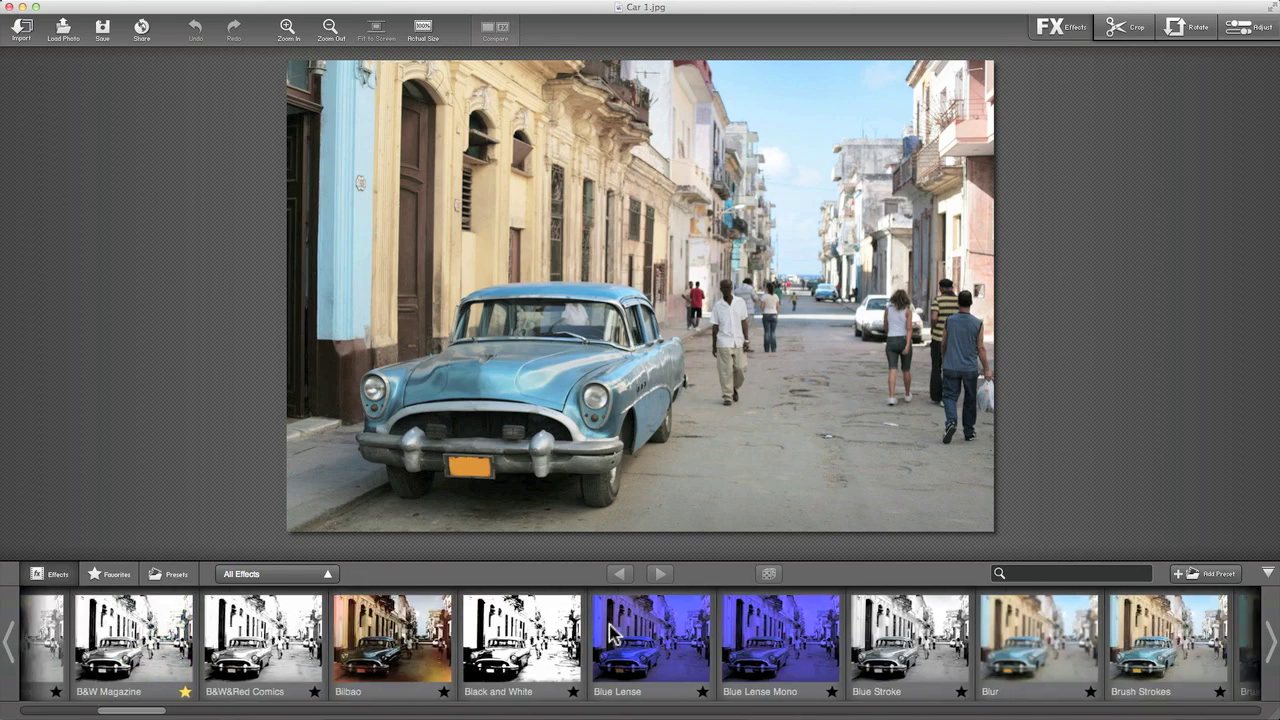
scroll(612, 634, right, 10)
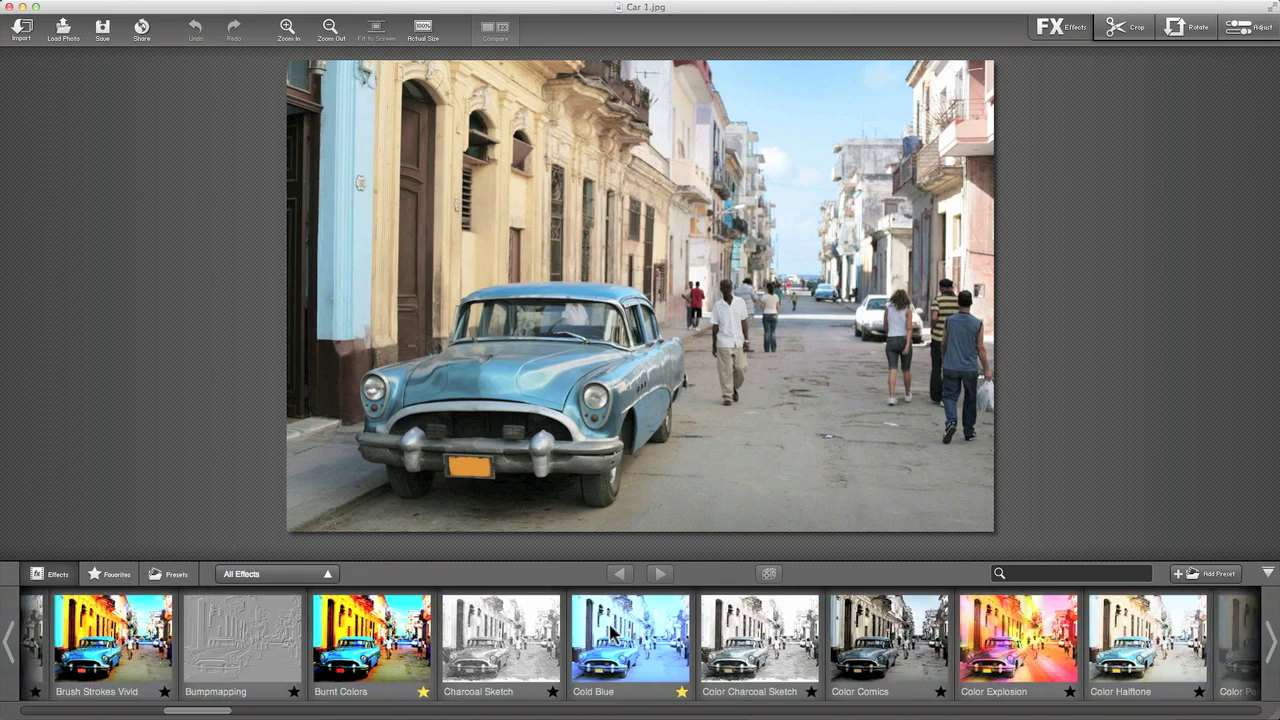
scroll(612, 632, right, 10)
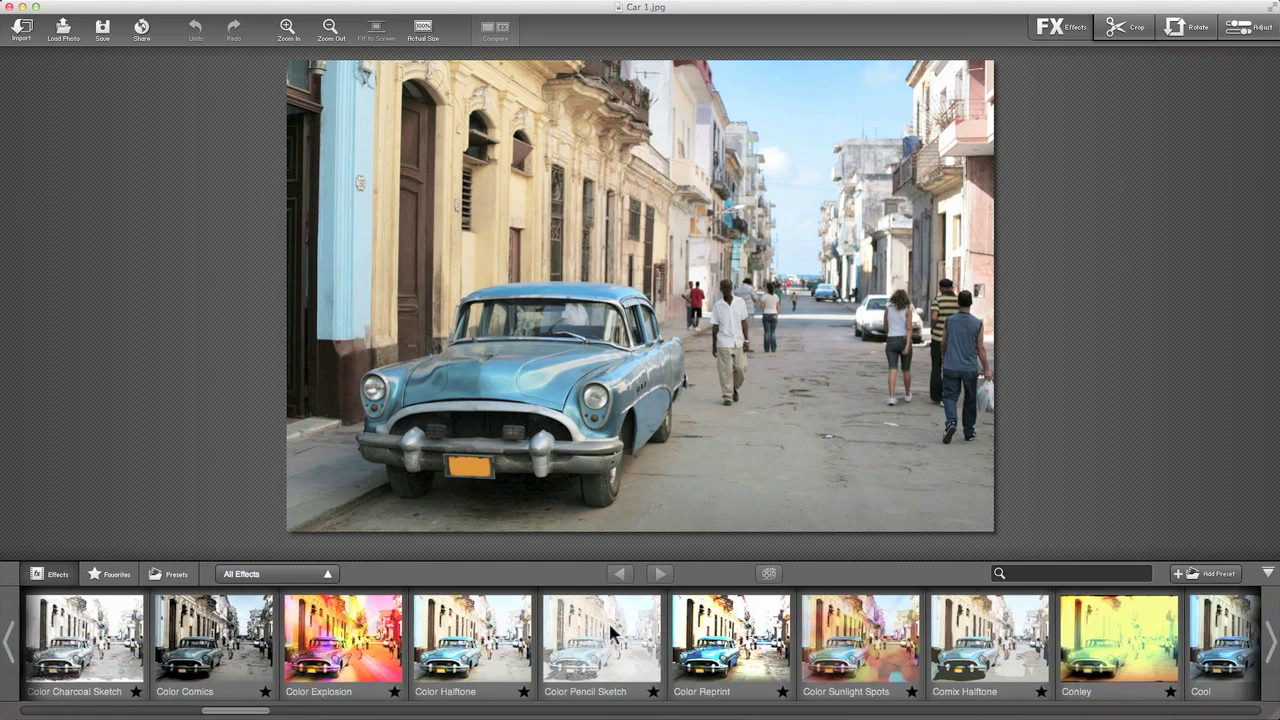
scroll(614, 634, right, 10)
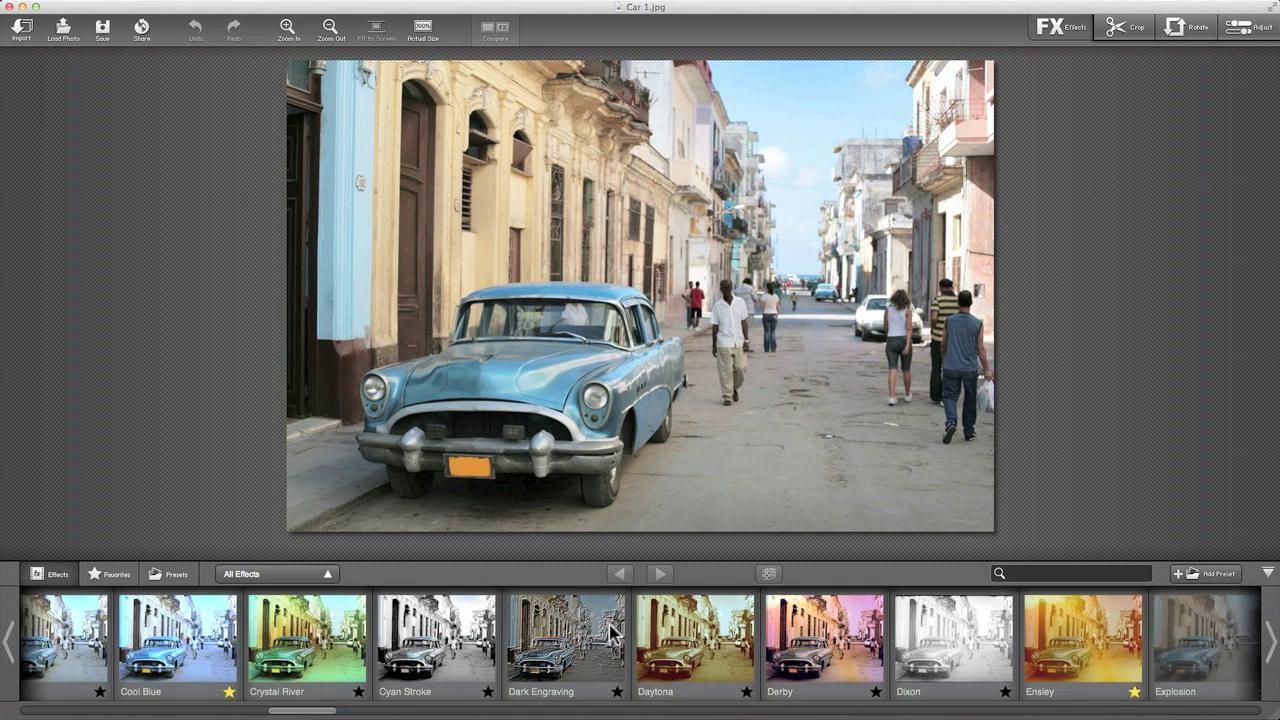
scroll(614, 634, right, 3)
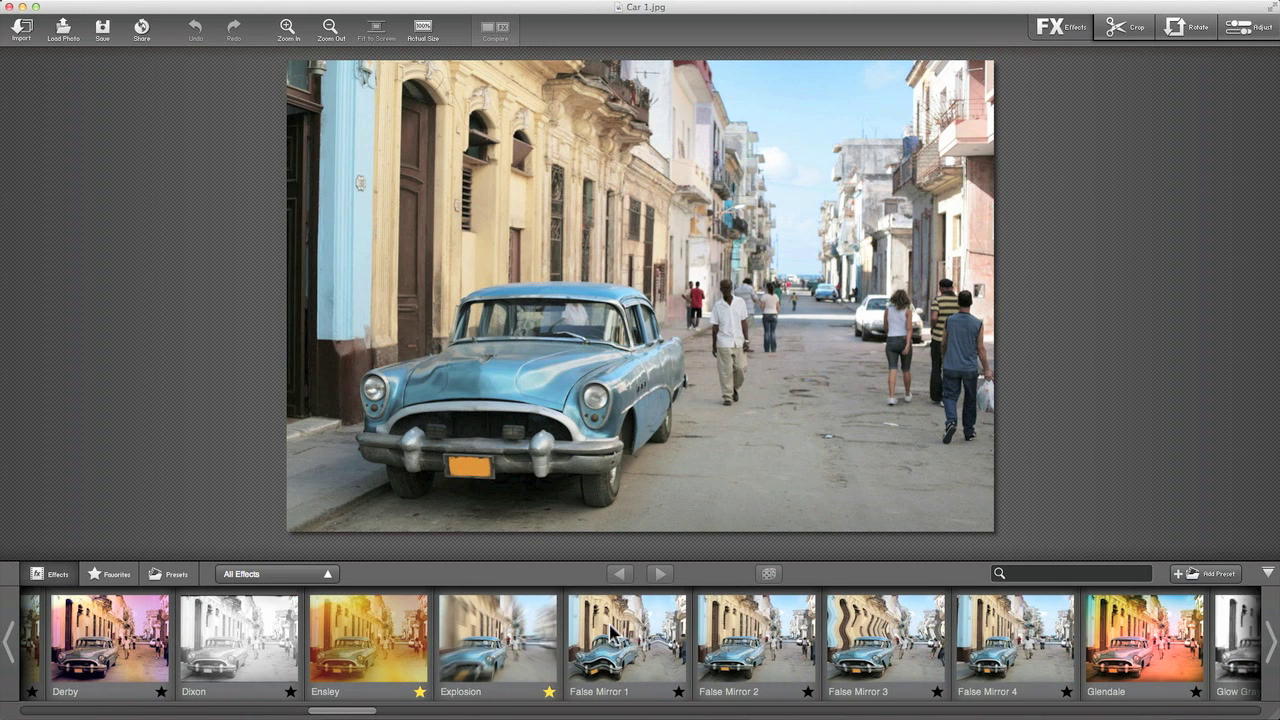
Preview False Mirror 1, Glendale, Glow Grayscale and Gray Halftone on the photo.
click(632, 643)
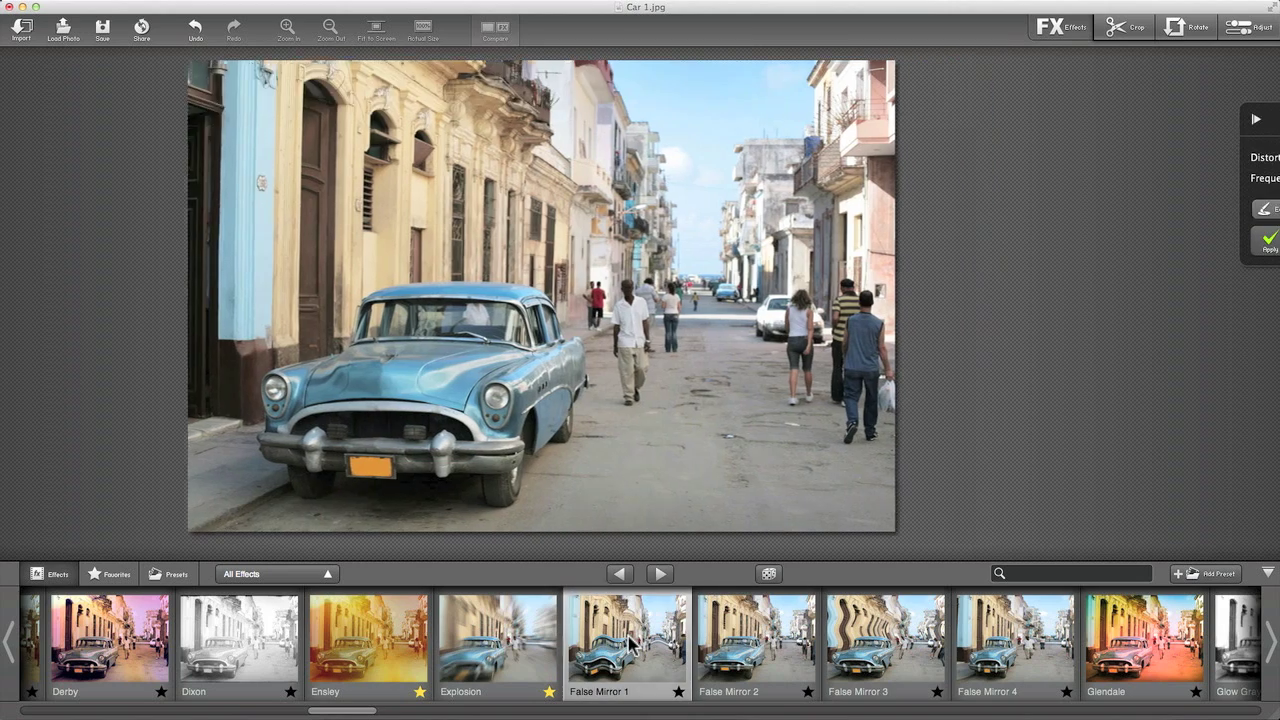
click(1122, 628)
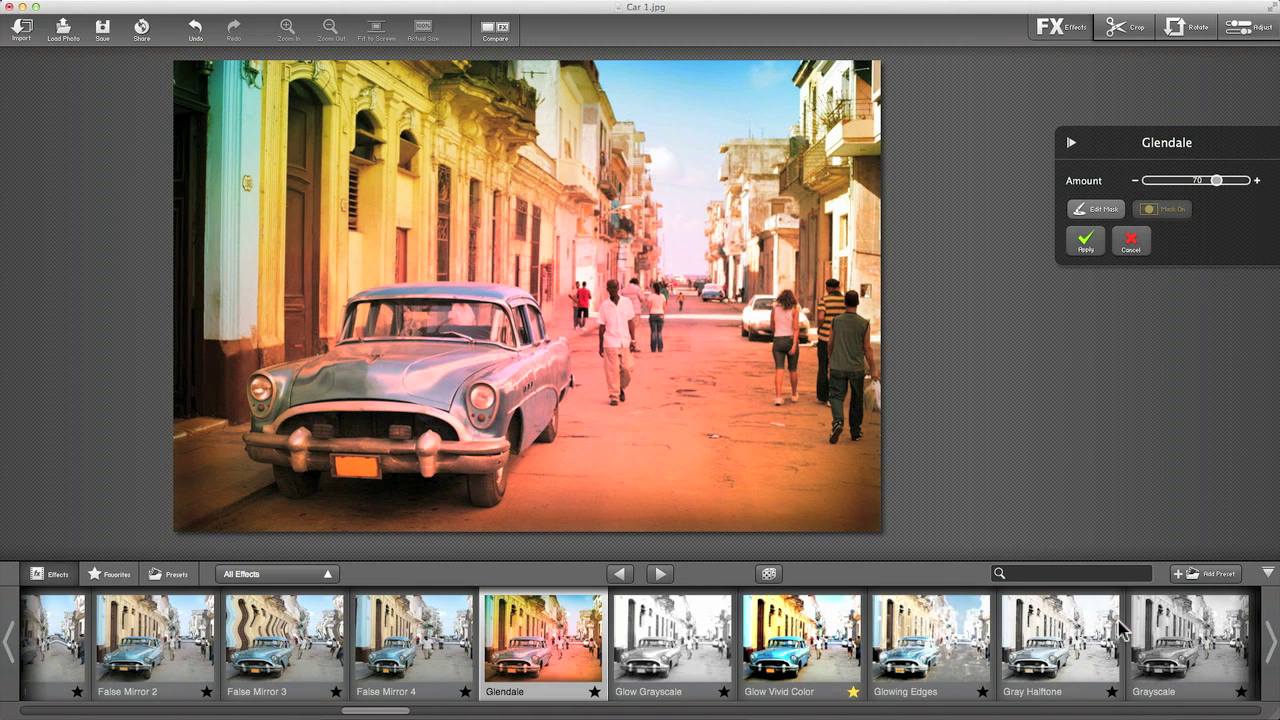
click(695, 640)
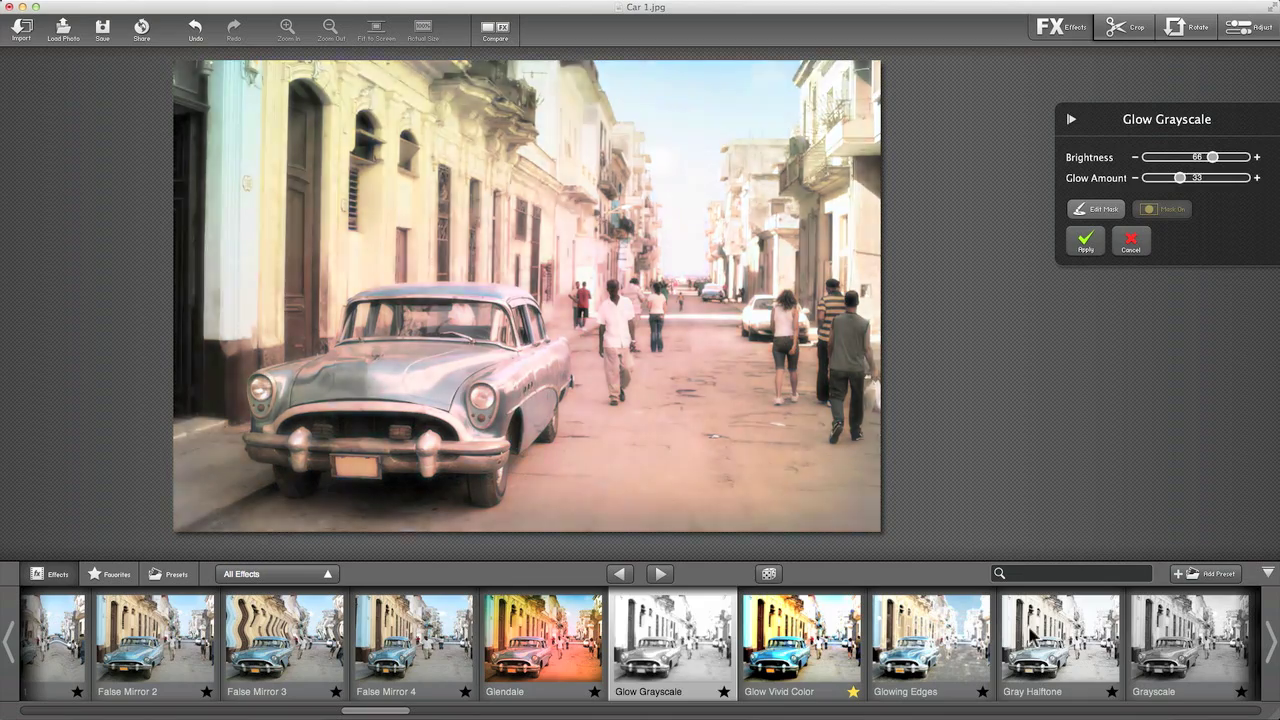
click(1032, 634)
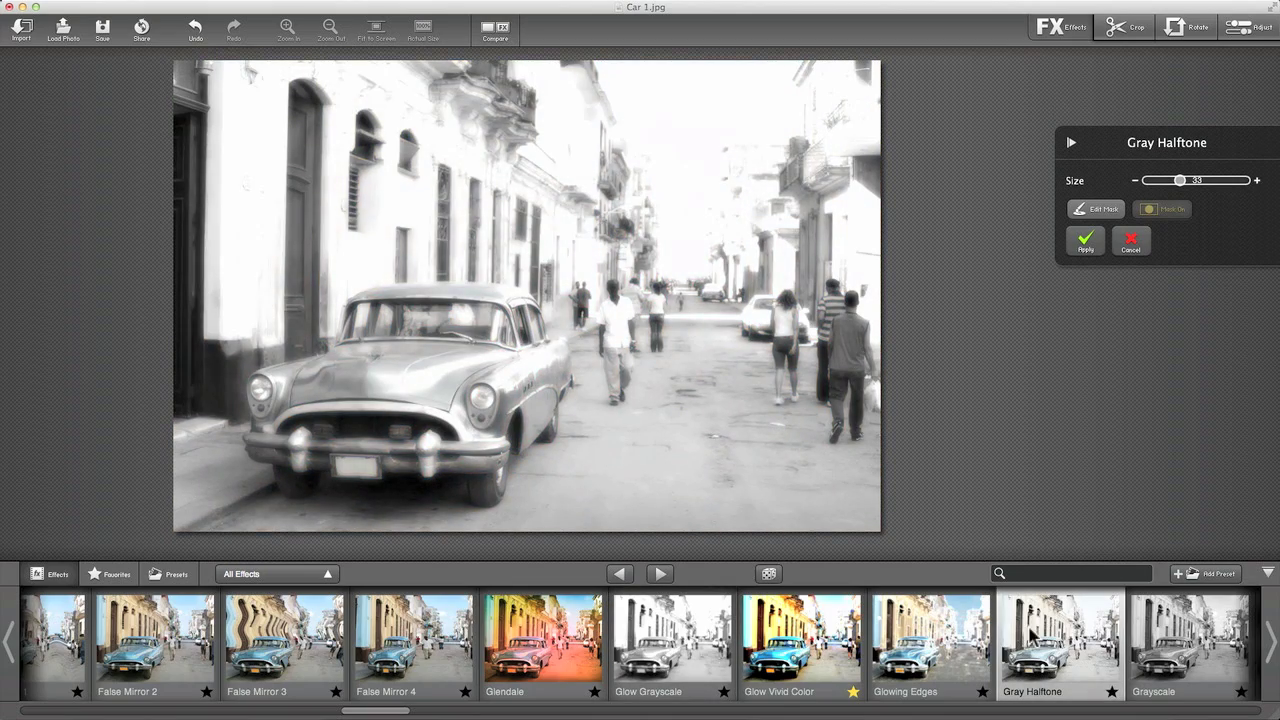
Preview Griffin, then Hippie, further along the effects strip.
scroll(1032, 634, right, 10)
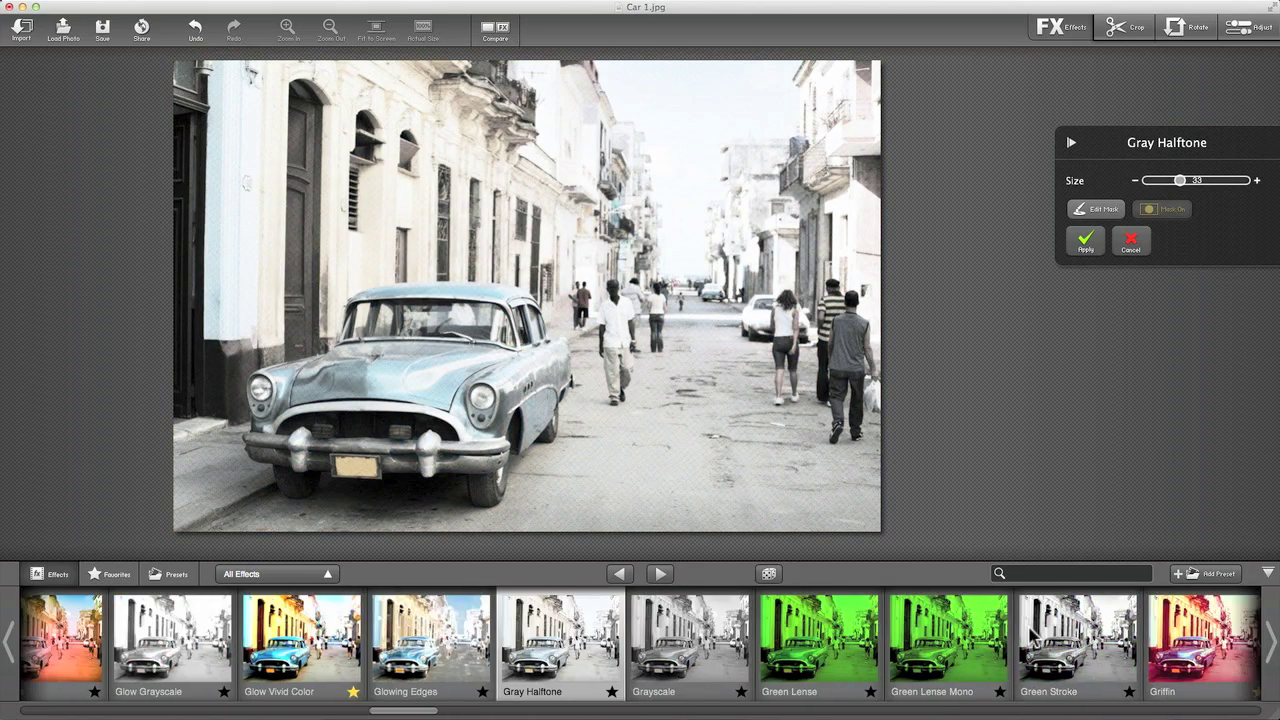
scroll(1032, 634, right, 3)
click(1082, 645)
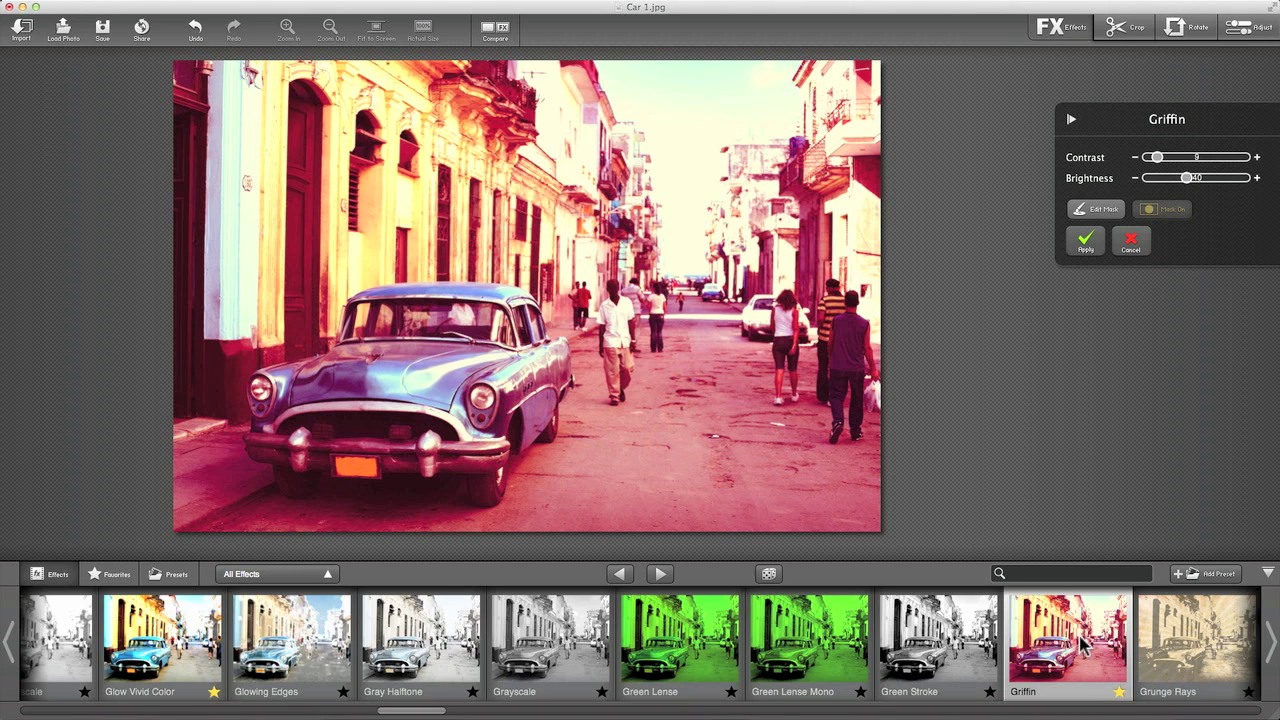
scroll(1082, 645, right, 14)
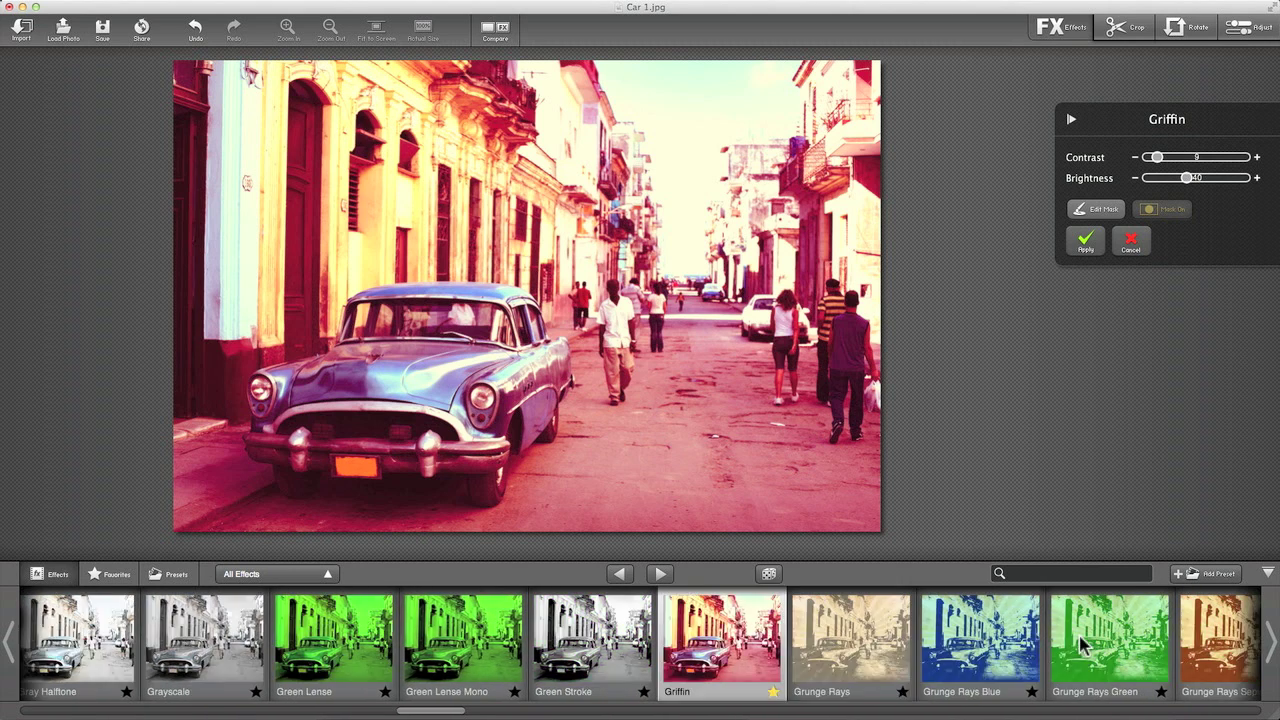
scroll(1082, 645, right, 1)
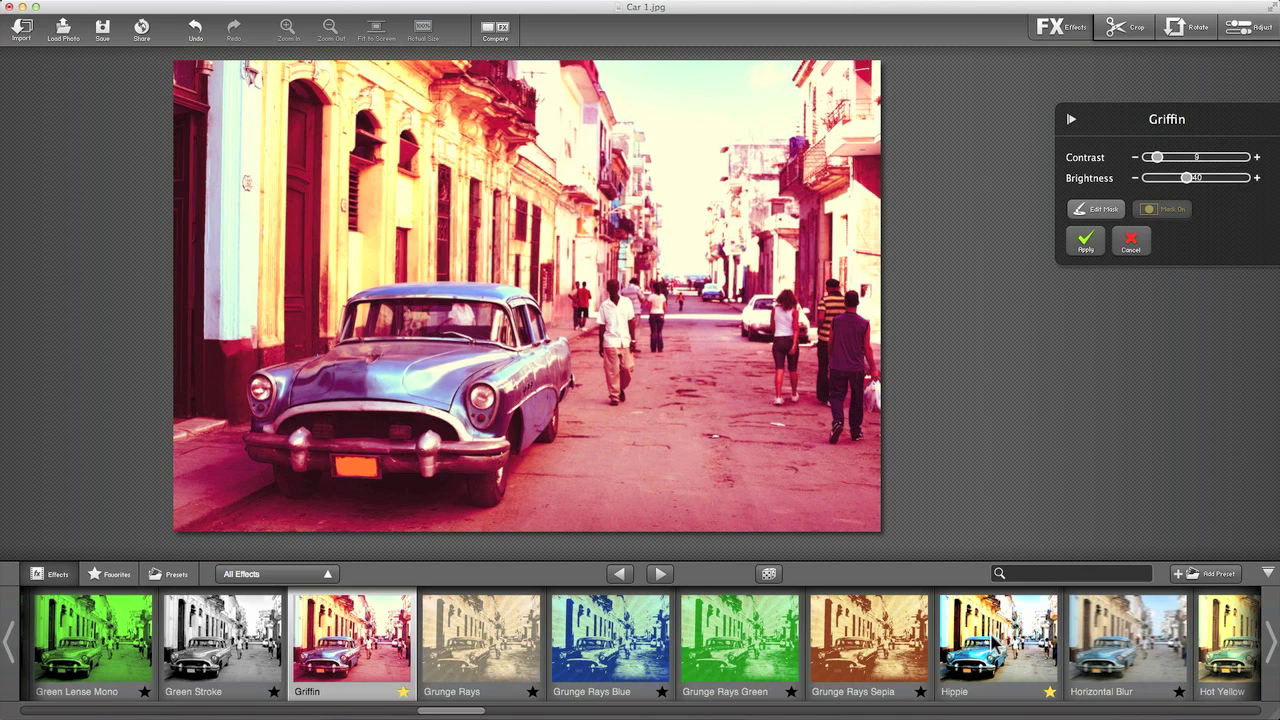
click(998, 640)
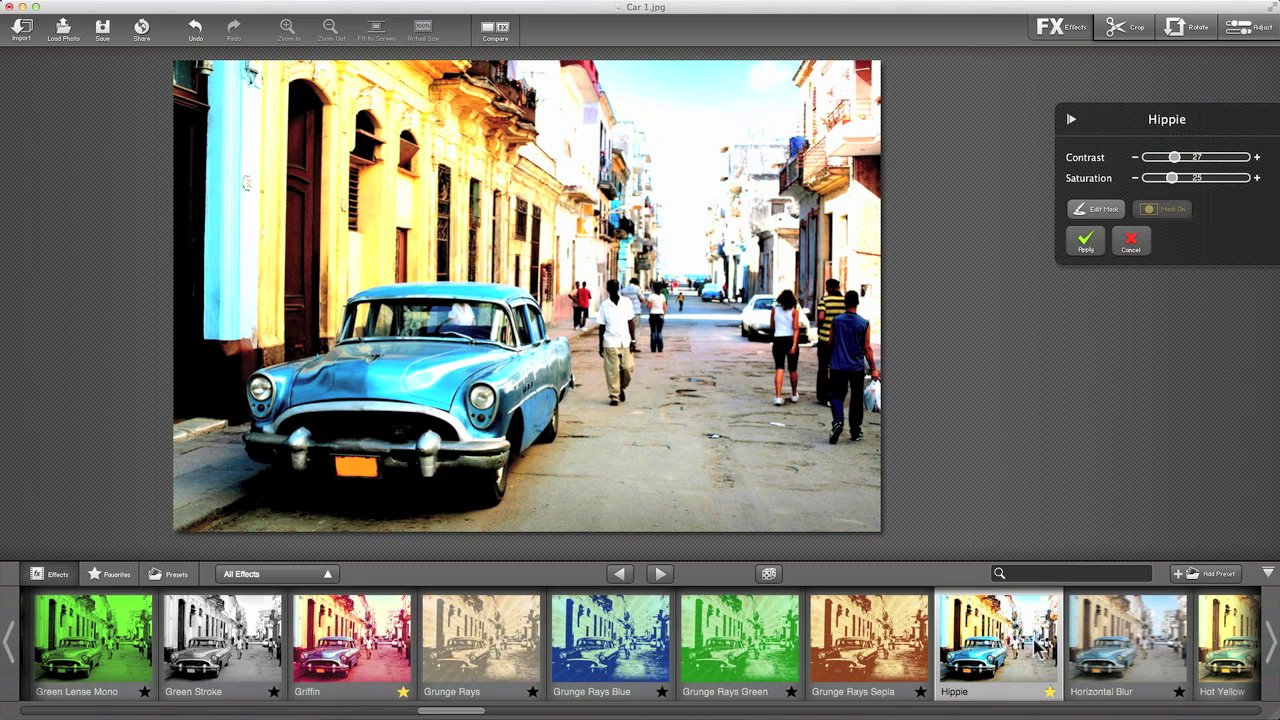
scroll(1082, 648, right, 5)
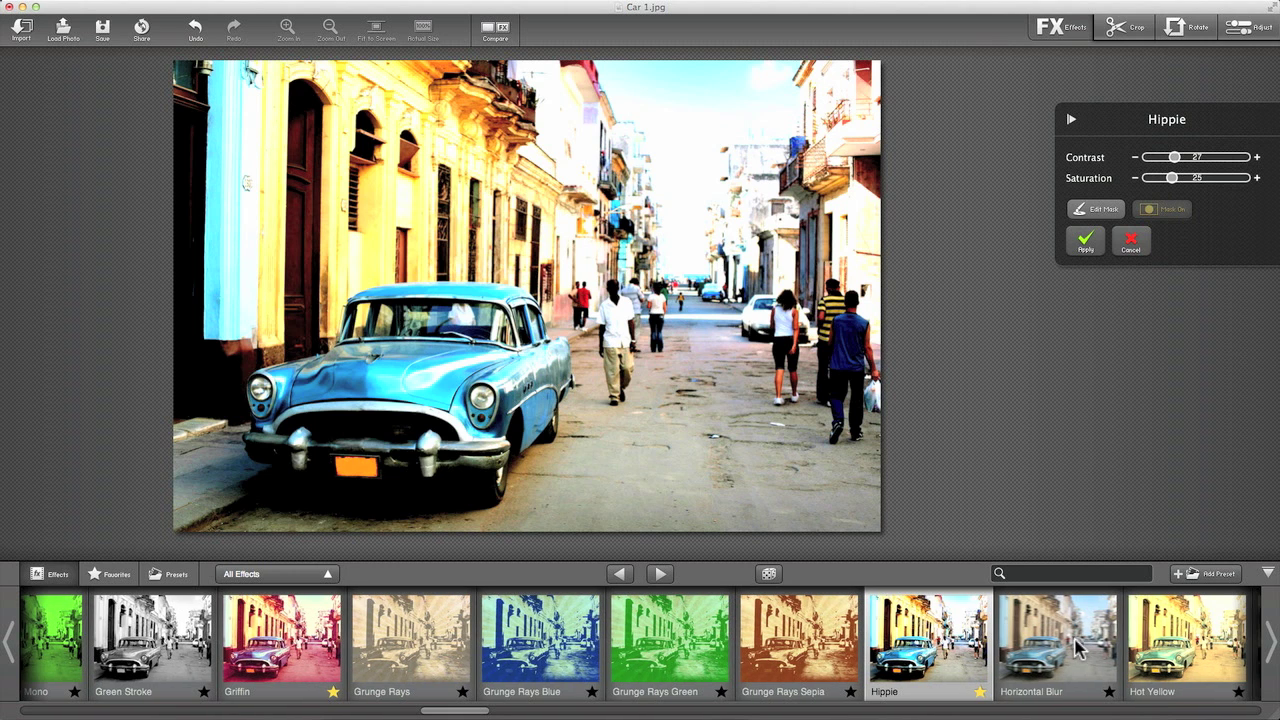
scroll(985, 646, right, 10)
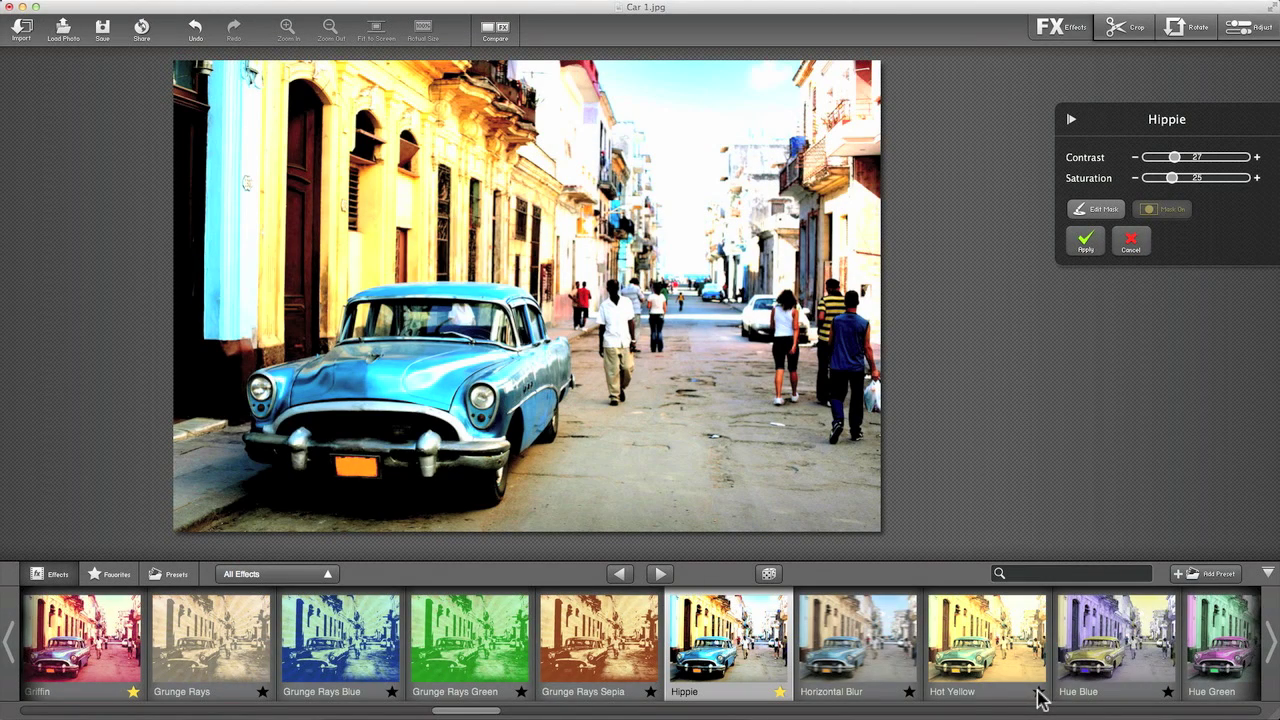
Preview Hot Yellow for a warm cast and filter the strip to favourite effects.
click(984, 653)
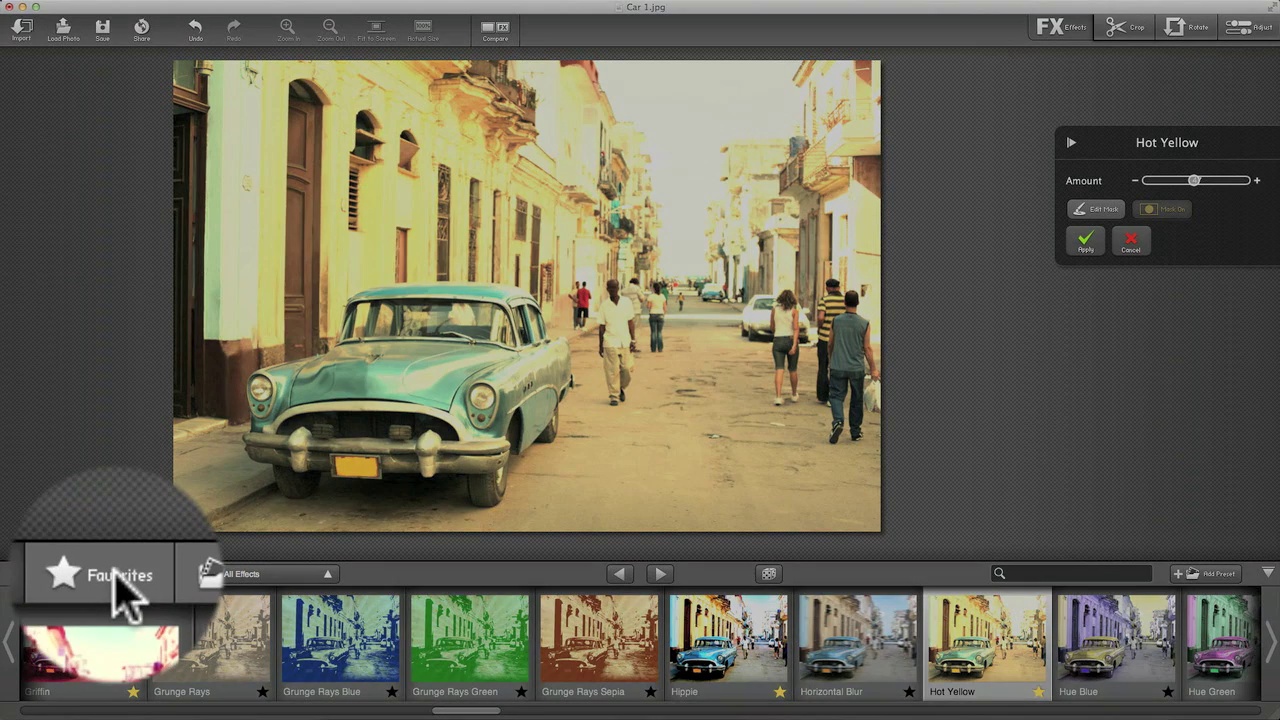
click(131, 577)
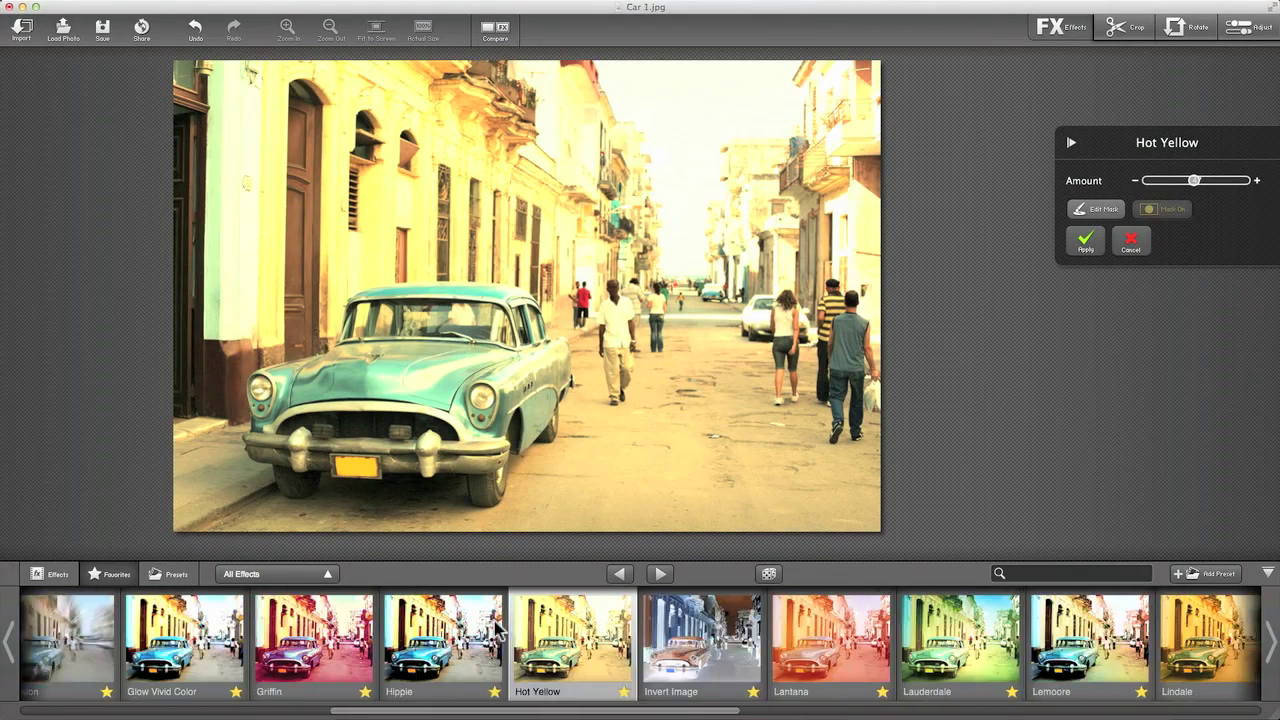
scroll(497, 633, right, 10)
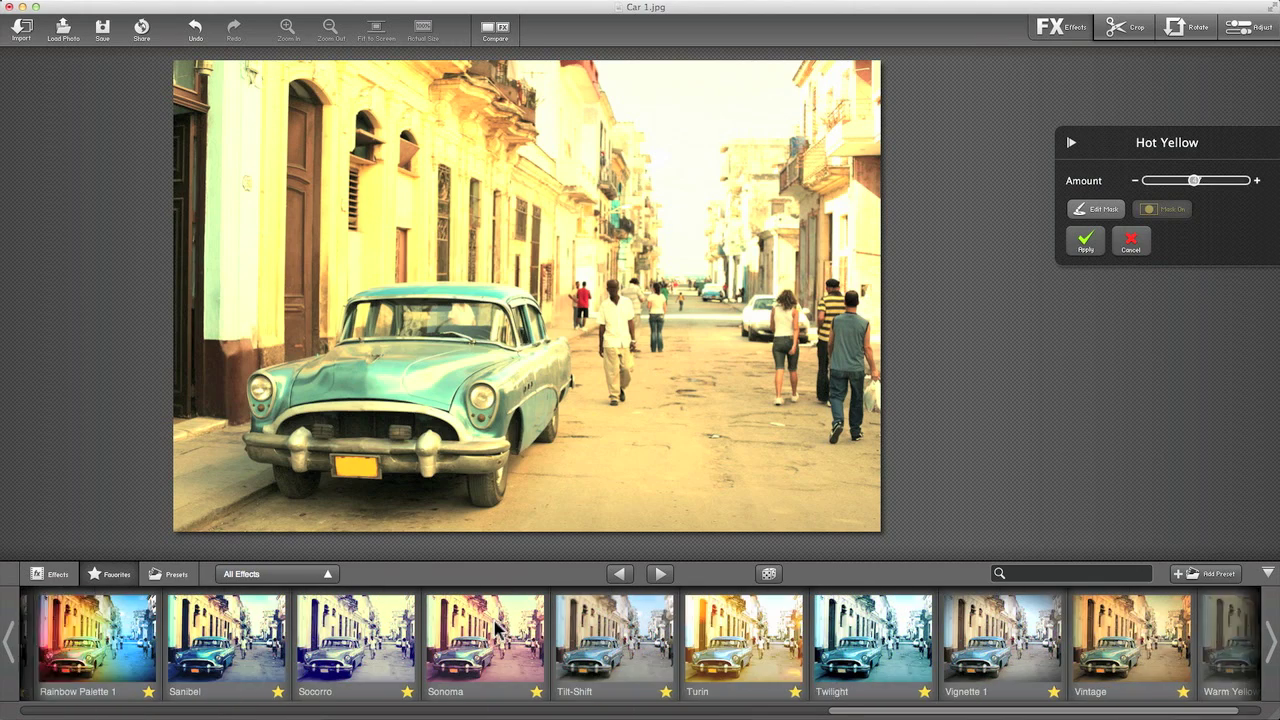
scroll(686, 663, left, 10)
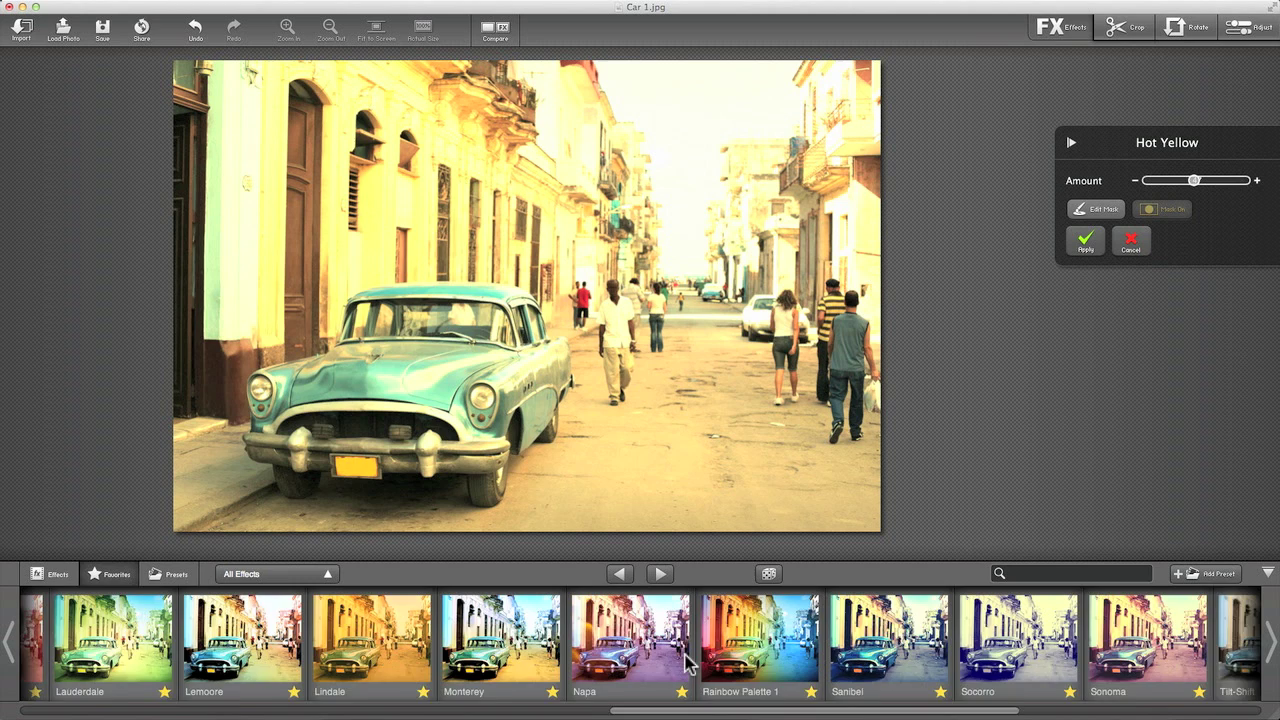
scroll(686, 663, left, 5)
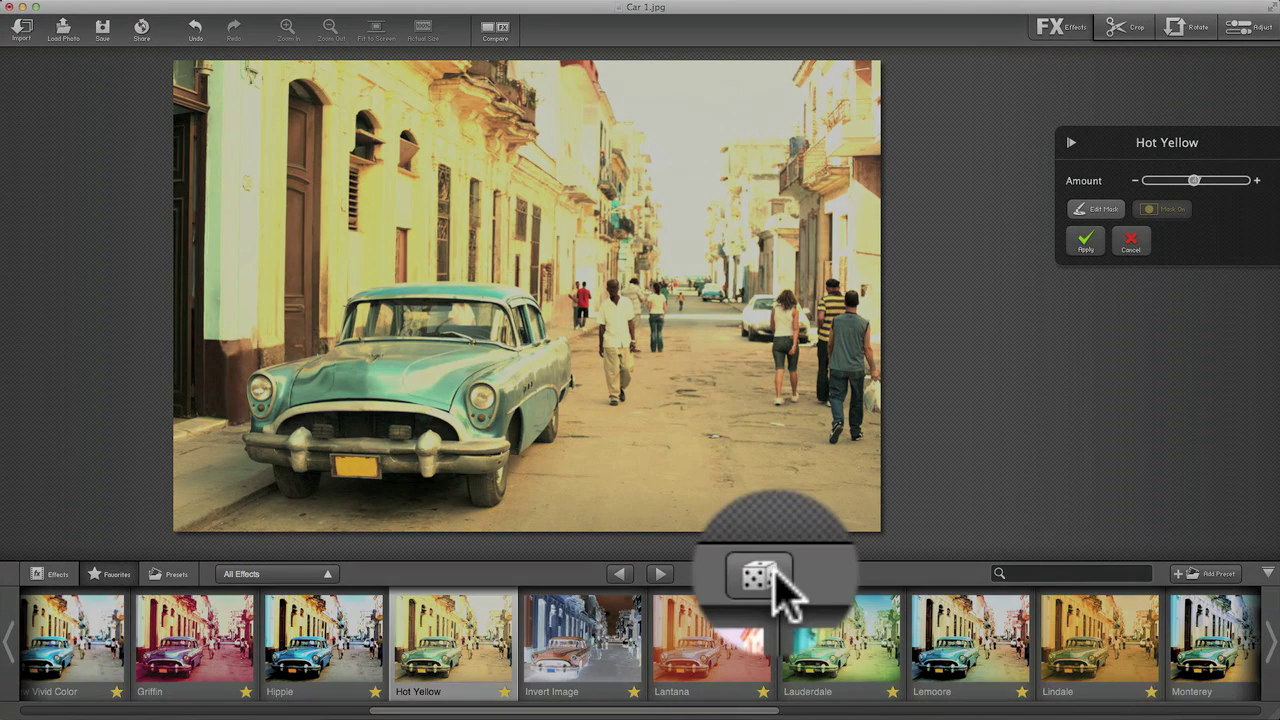
Roll random effects (Ensley, Explosion, Lindale, Lauderdale), ending on Cool Blue.
click(769, 574)
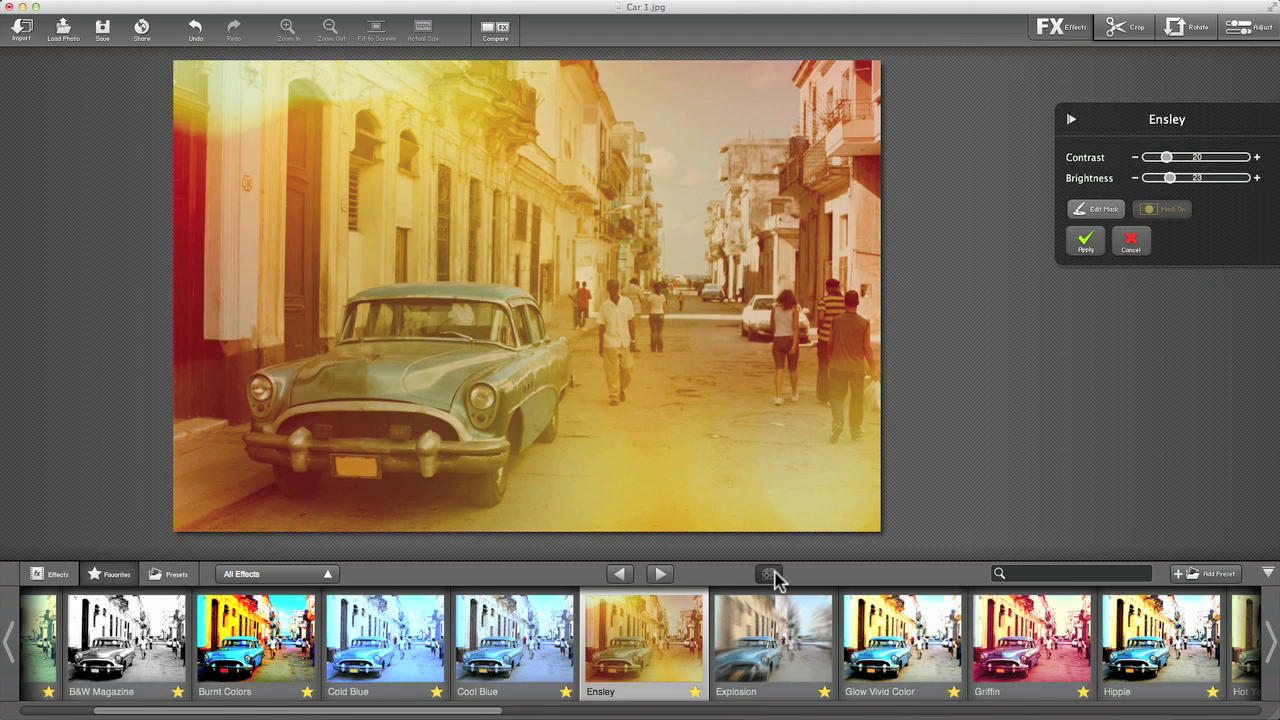
click(775, 577)
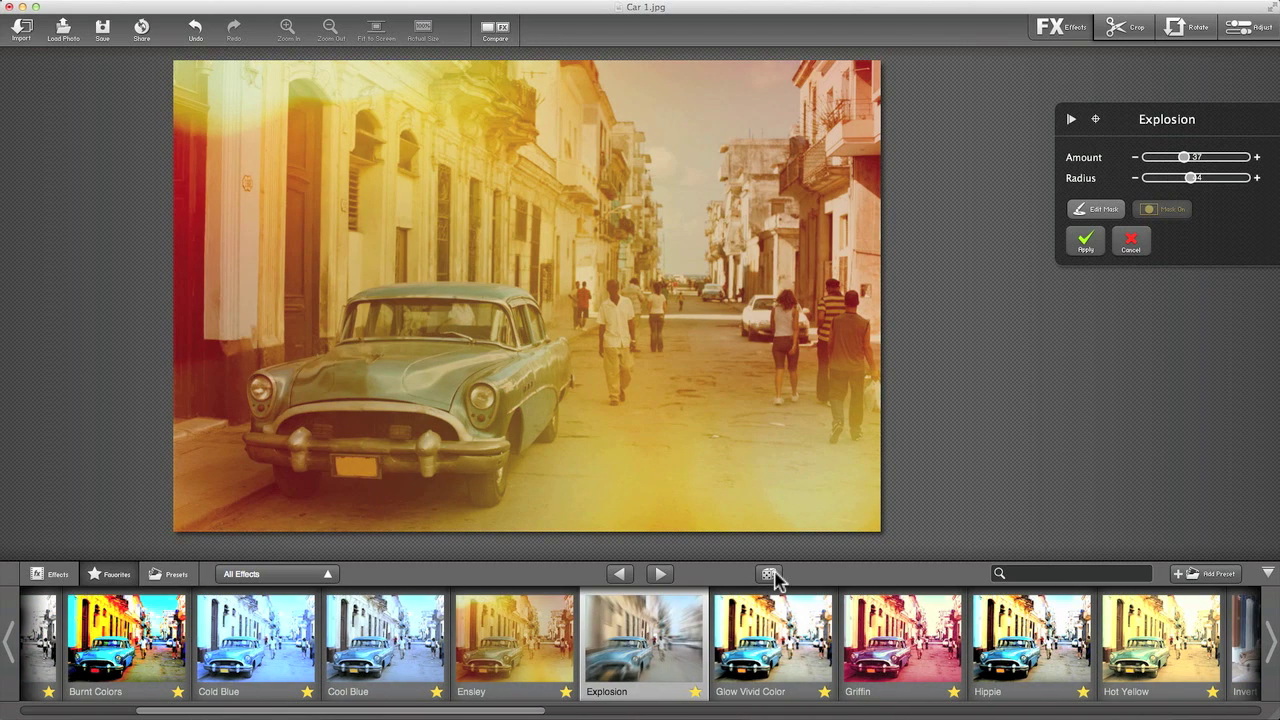
click(775, 577)
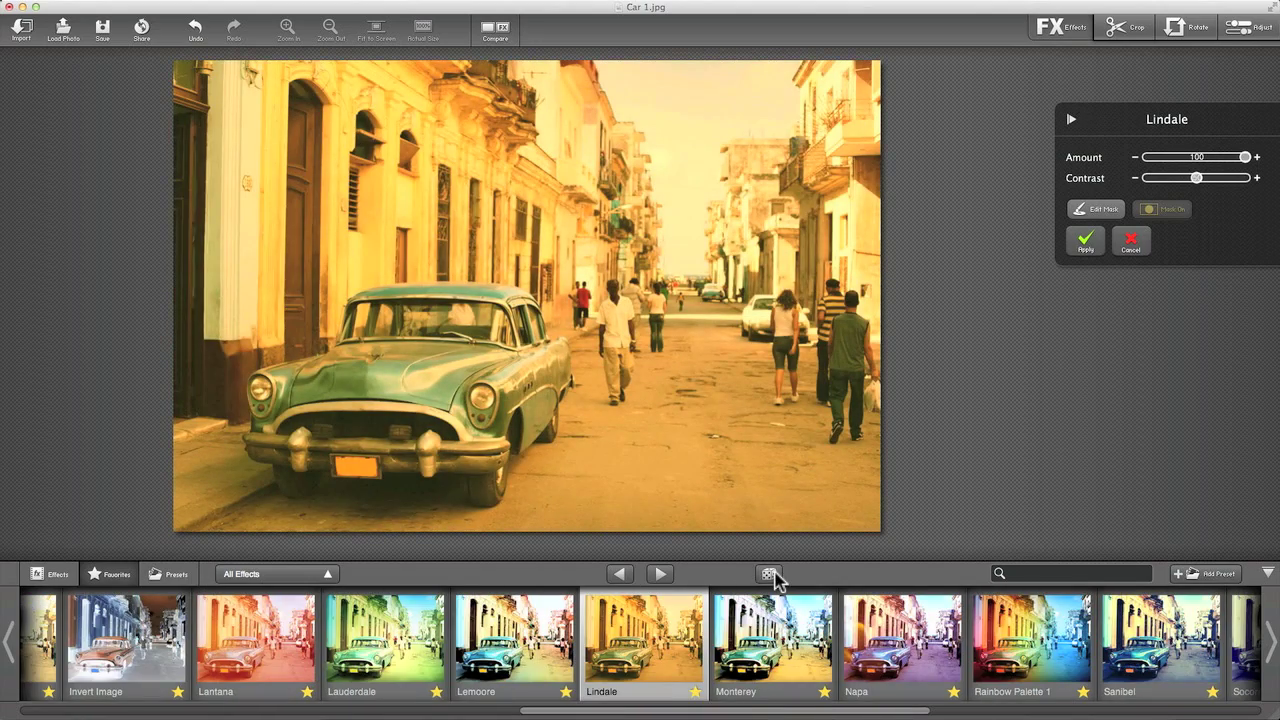
click(775, 577)
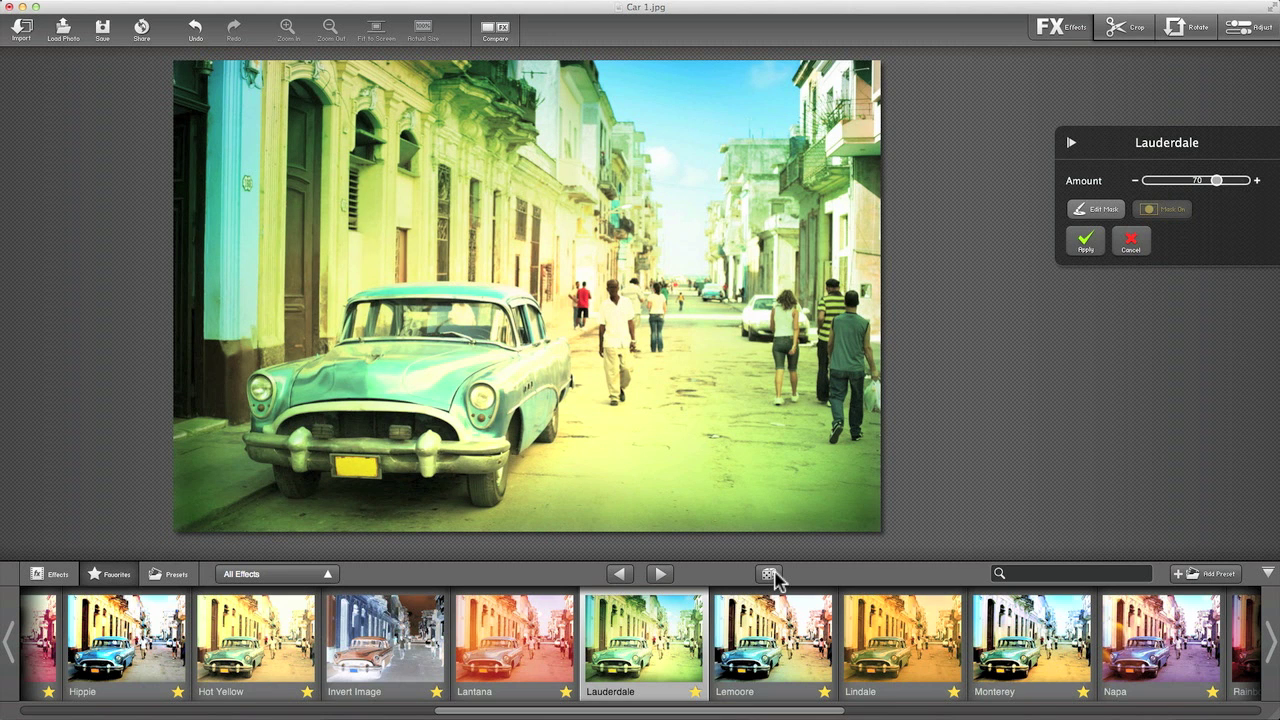
click(775, 577)
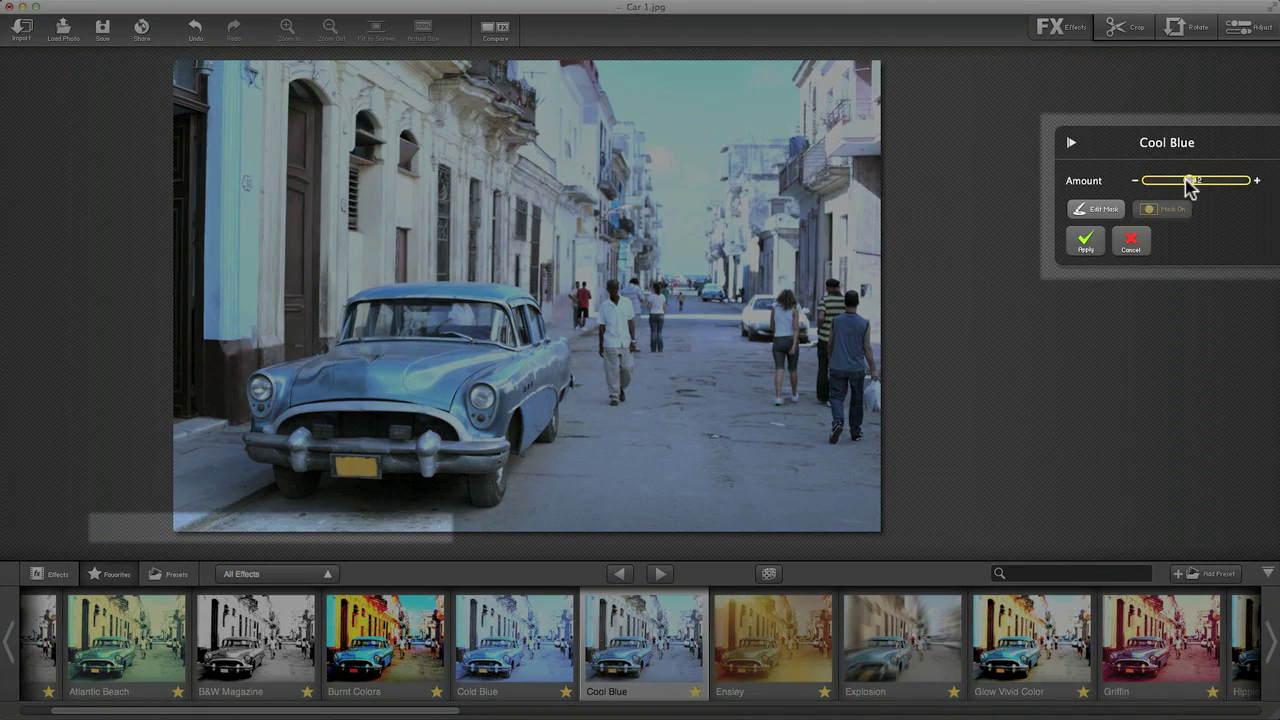
Tweak Cool Blue's Amount, then preview Glow Vivid Color with Brightness 31 and Glow Amount about 73.
drag(1189, 186, 1229, 191)
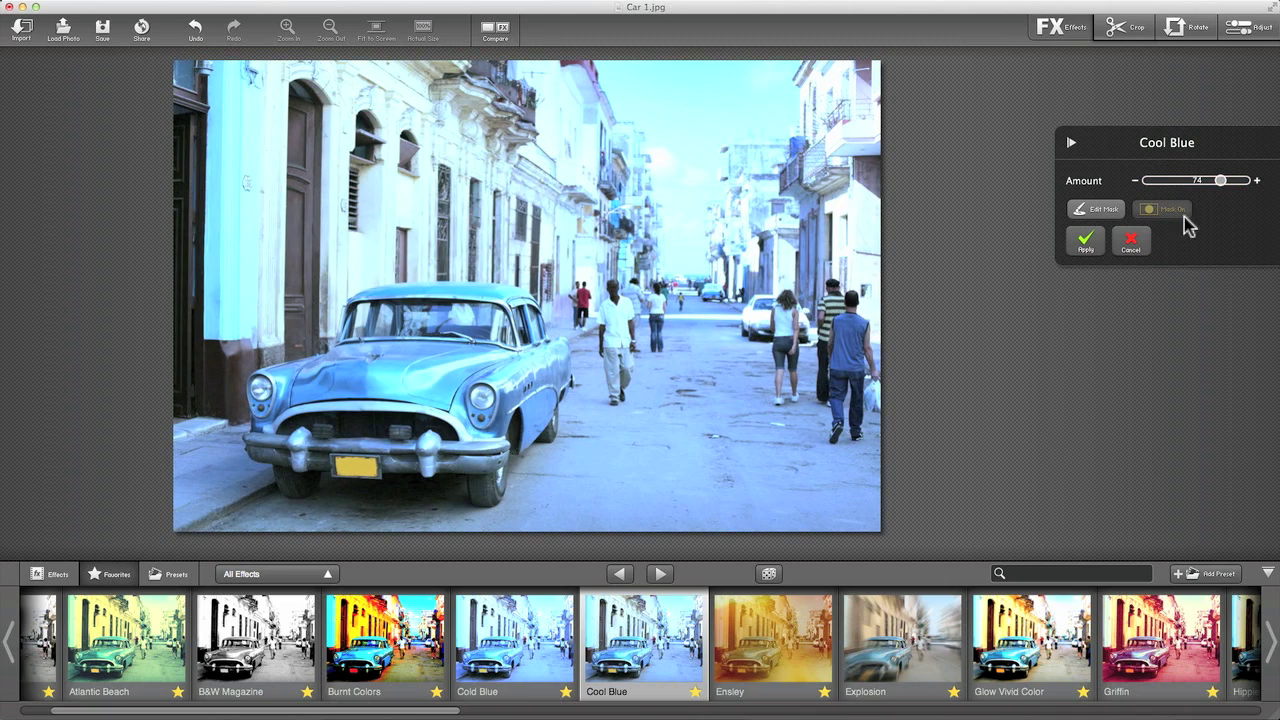
click(1032, 640)
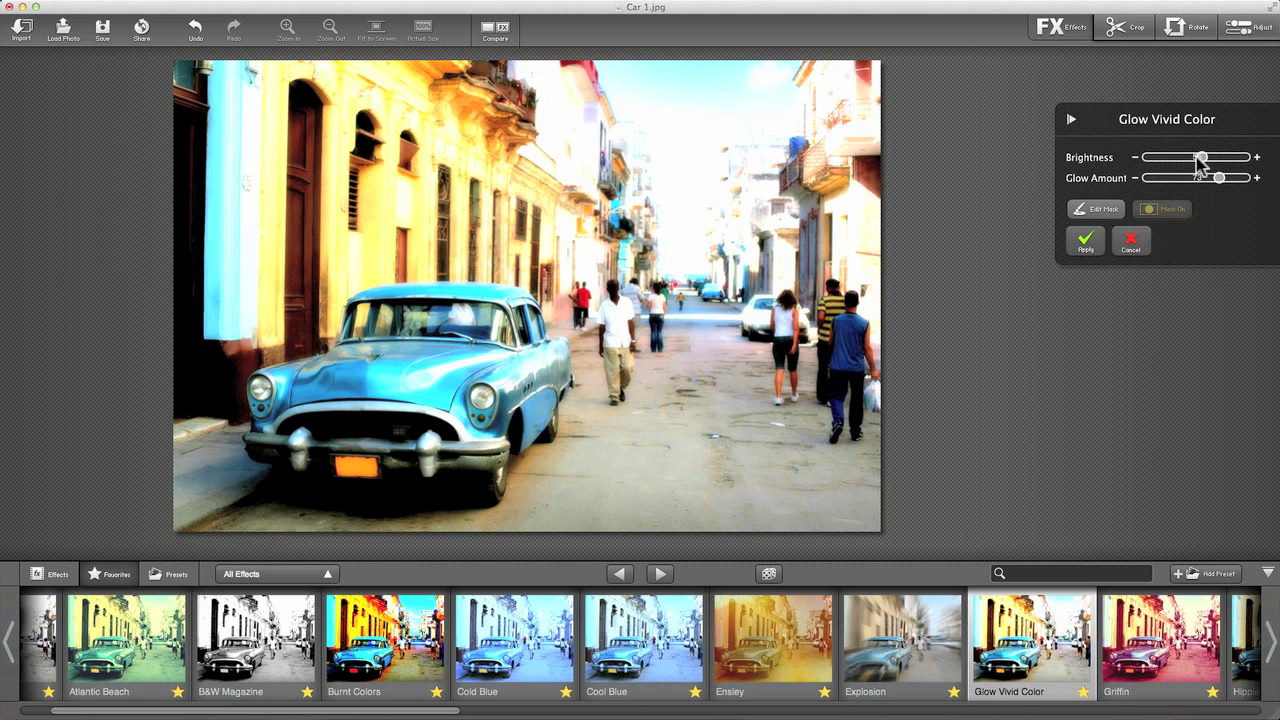
drag(1196, 160, 1178, 164)
drag(1220, 180, 1163, 181)
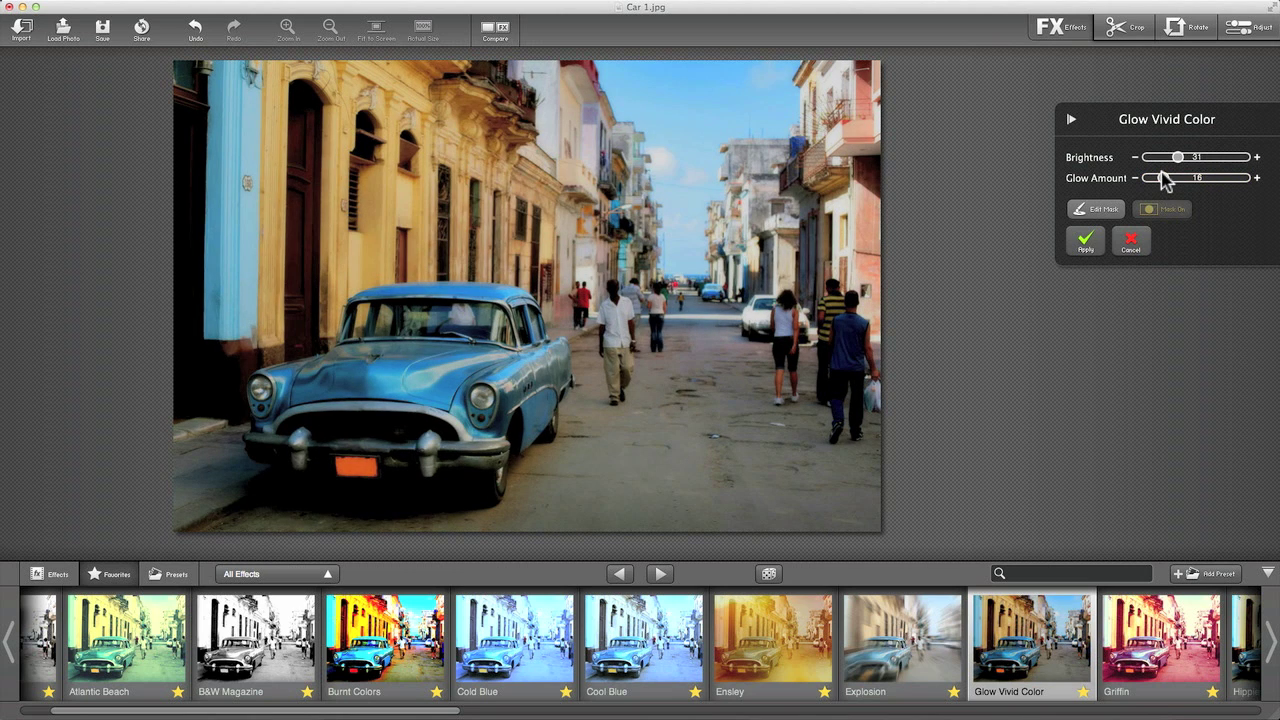
drag(1163, 181, 1188, 157)
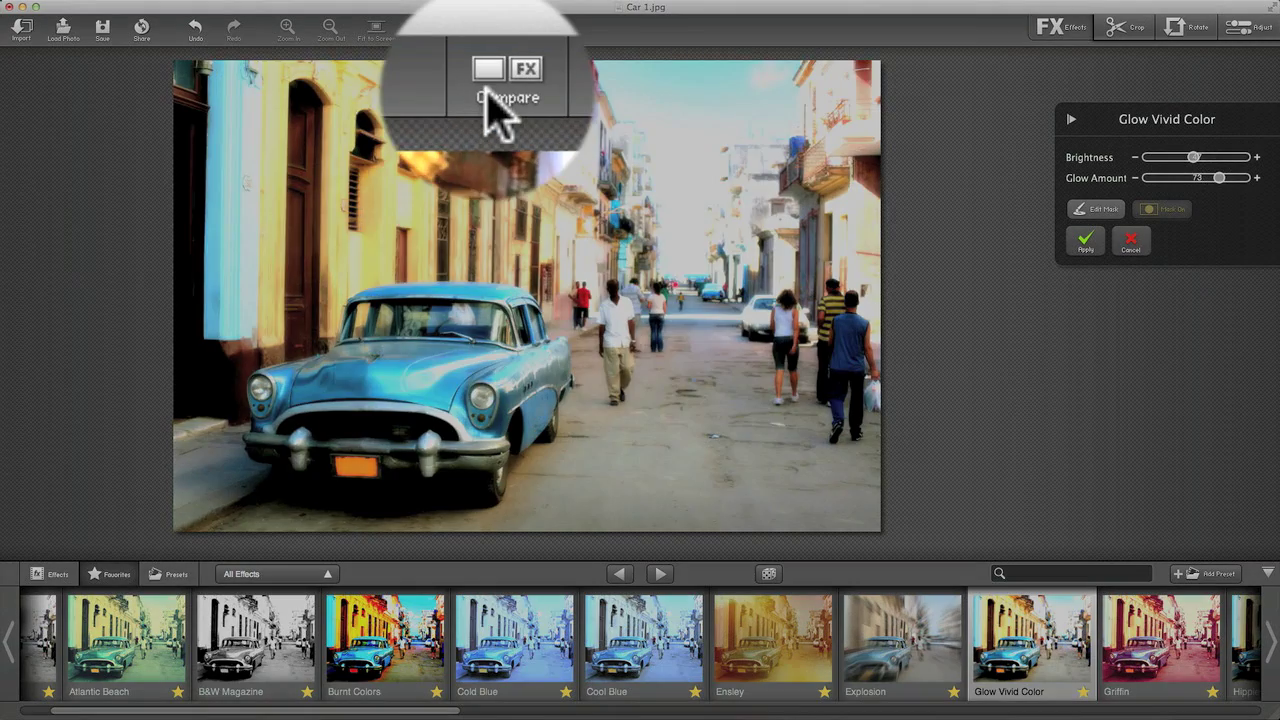
click(490, 32)
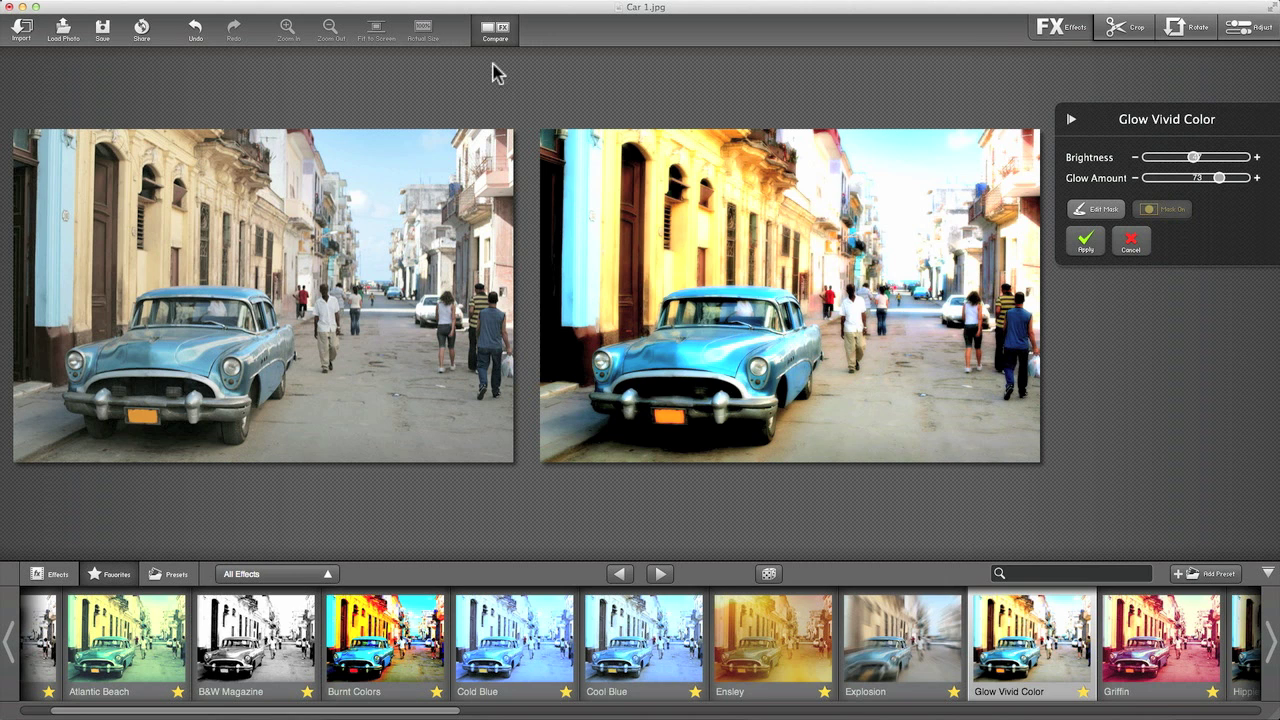
click(490, 28)
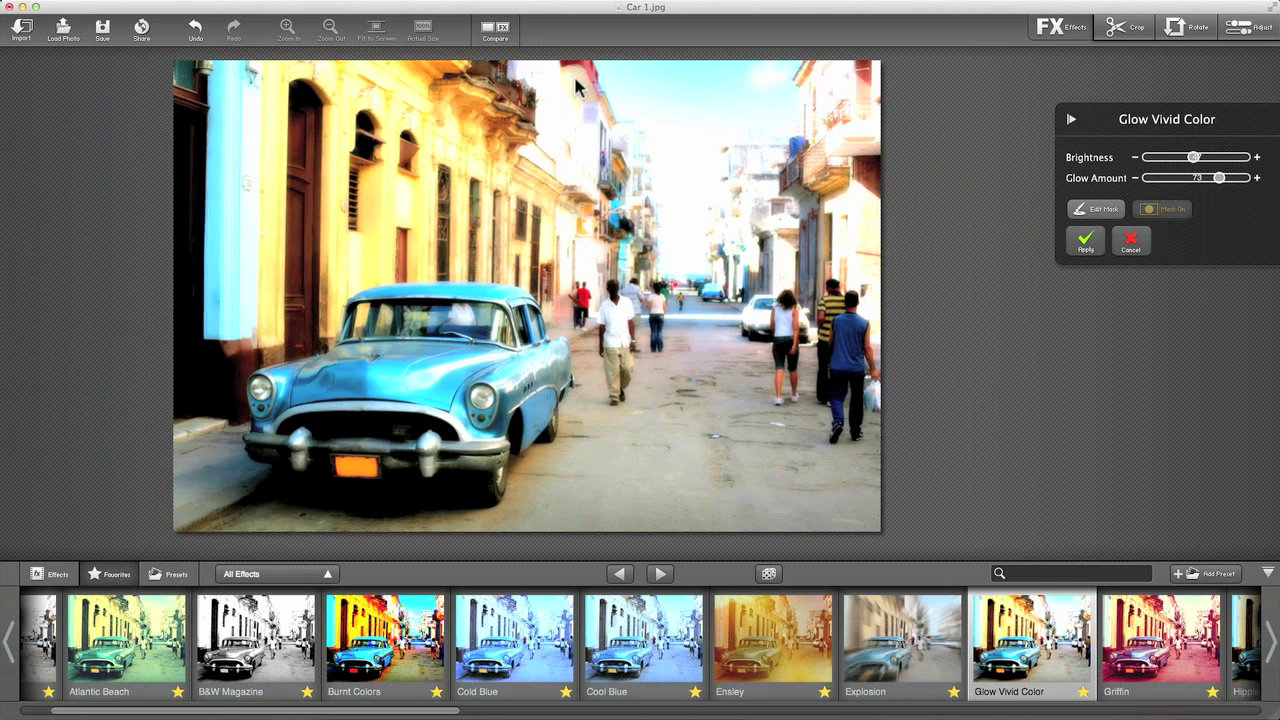
Apply Glow Vivid Color, show all effects again, and preview Alien Skin.
click(1084, 240)
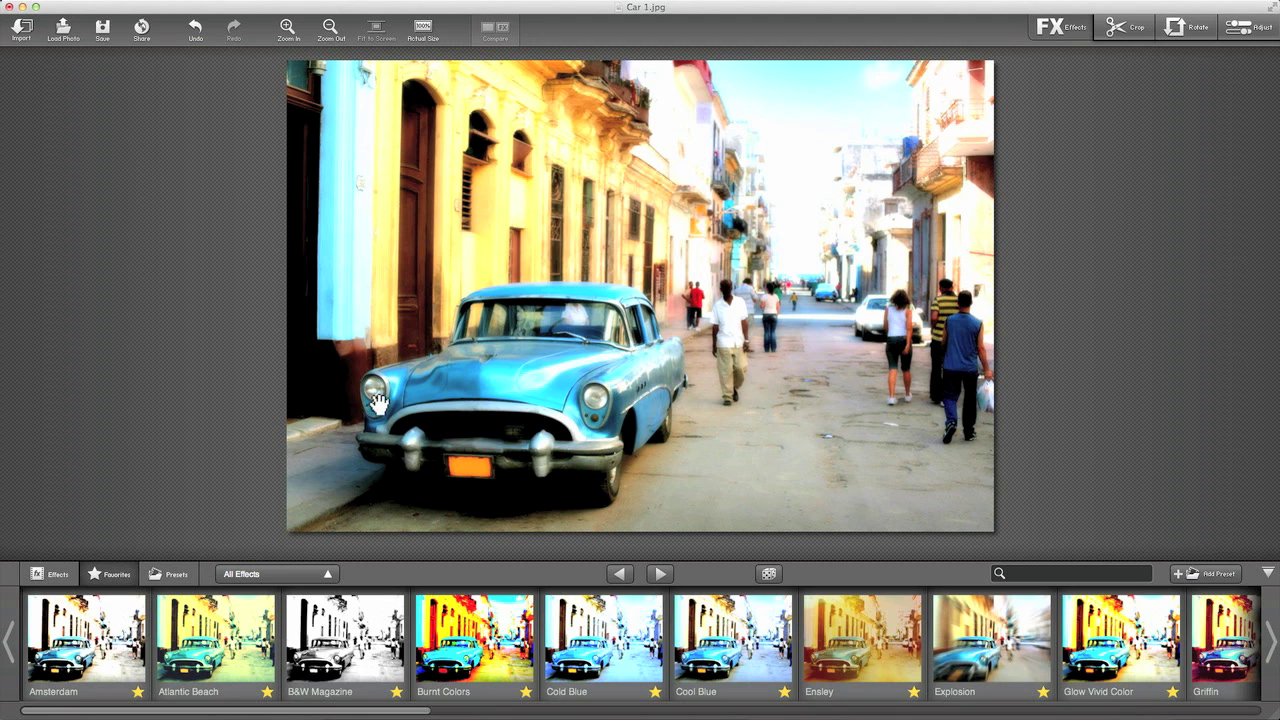
click(54, 581)
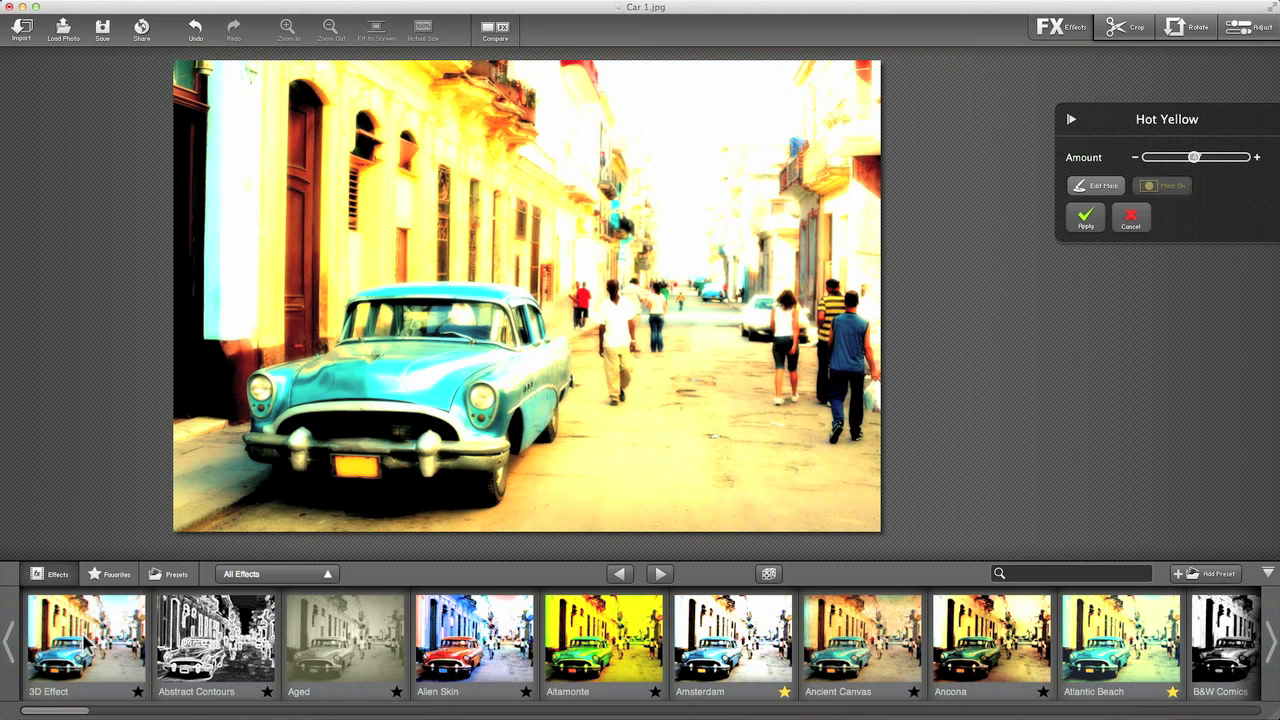
click(456, 648)
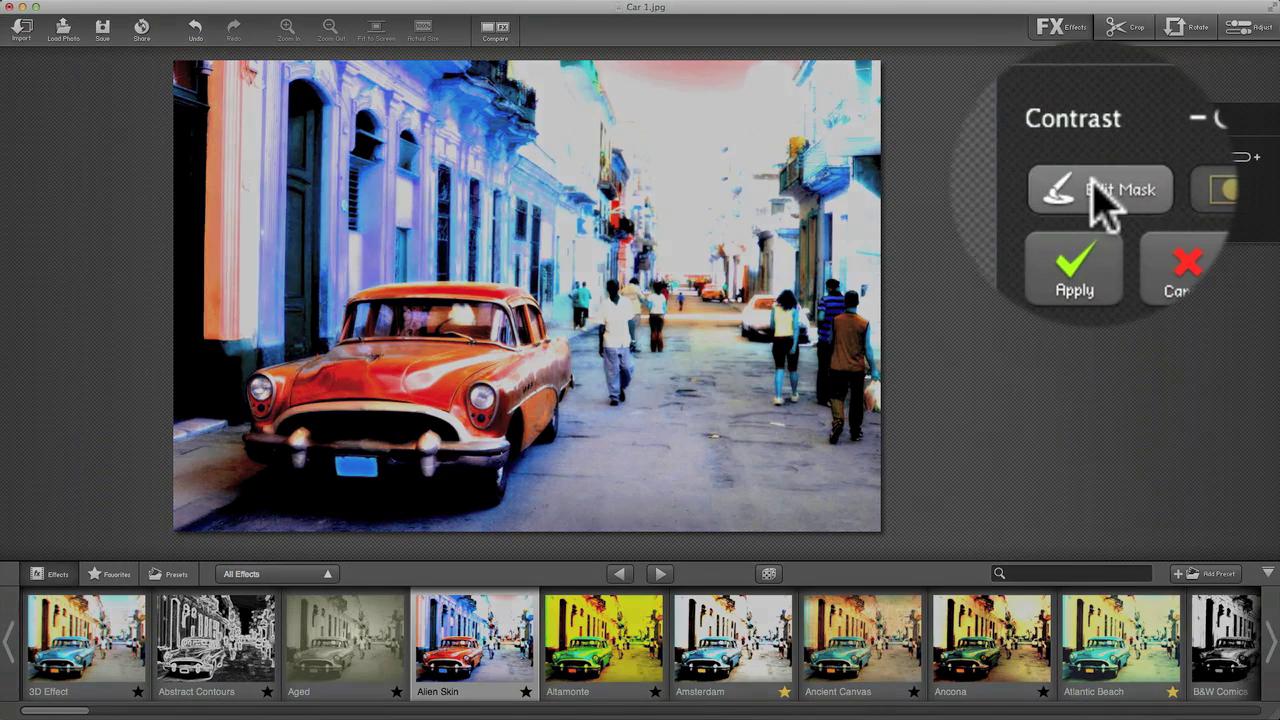
Edit the Alien Skin mask using the brush preset: diameter 35, softness 90, opacity 79.
click(1092, 186)
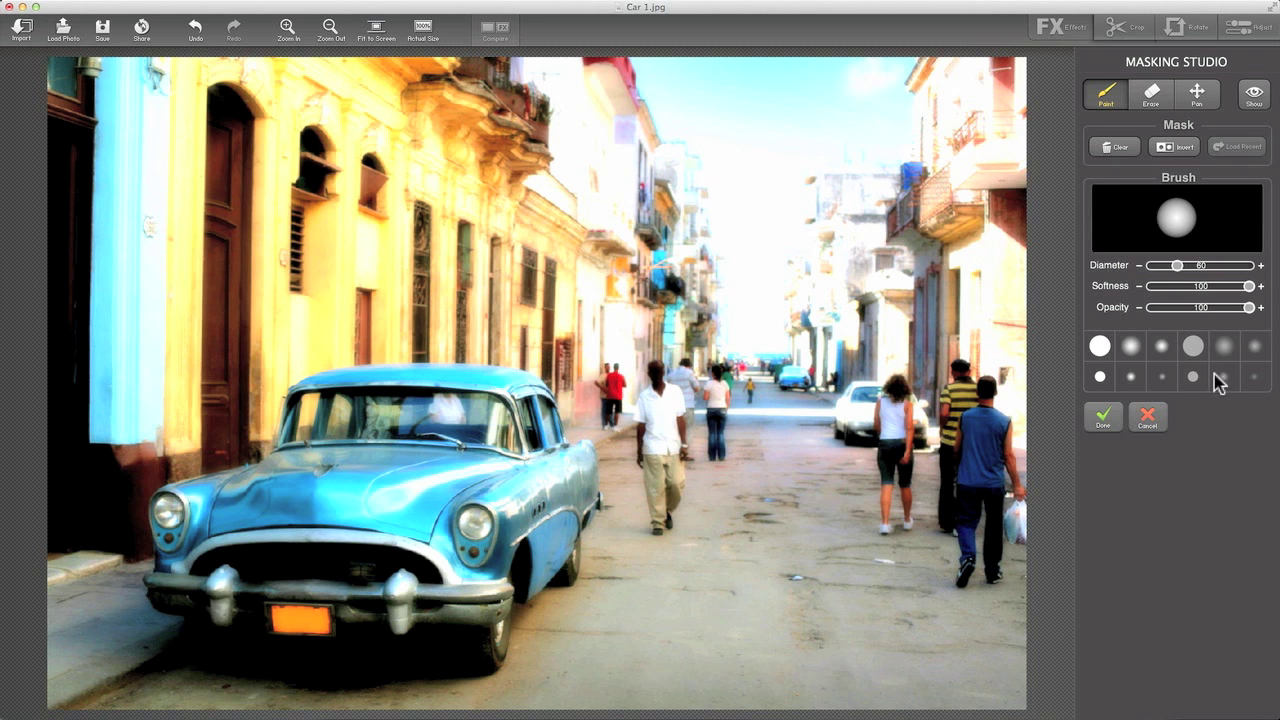
click(1131, 346)
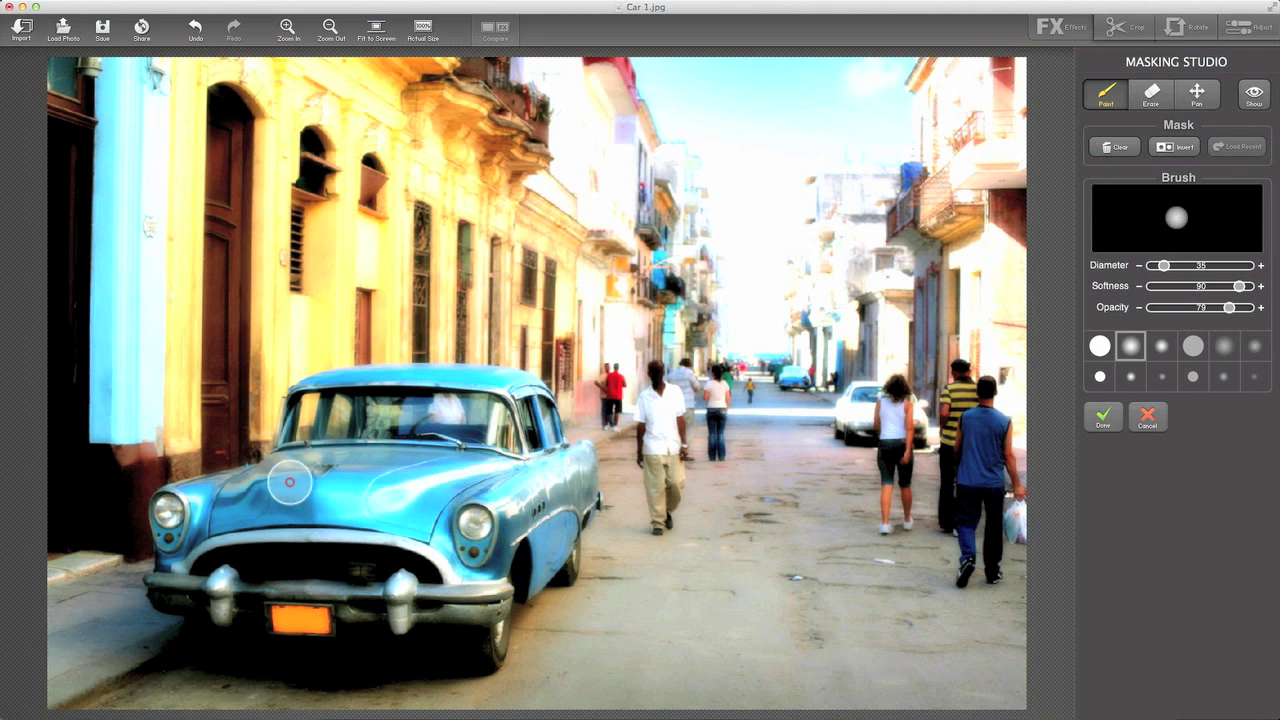
Paint the mask over the car's hood, fender and roof, checking coverage with the overlay.
mouse_move(286, 480)
mouse_down()
mouse_move(166, 507)
mouse_move(234, 477)
mouse_move(352, 457)
mouse_move(313, 479)
mouse_move(386, 480)
mouse_move(353, 501)
mouse_move(451, 480)
mouse_move(415, 515)
mouse_move(502, 478)
mouse_move(480, 500)
mouse_move(564, 478)
mouse_move(522, 507)
mouse_move(555, 511)
mouse_move(542, 540)
mouse_move(573, 515)
mouse_move(538, 565)
mouse_up()
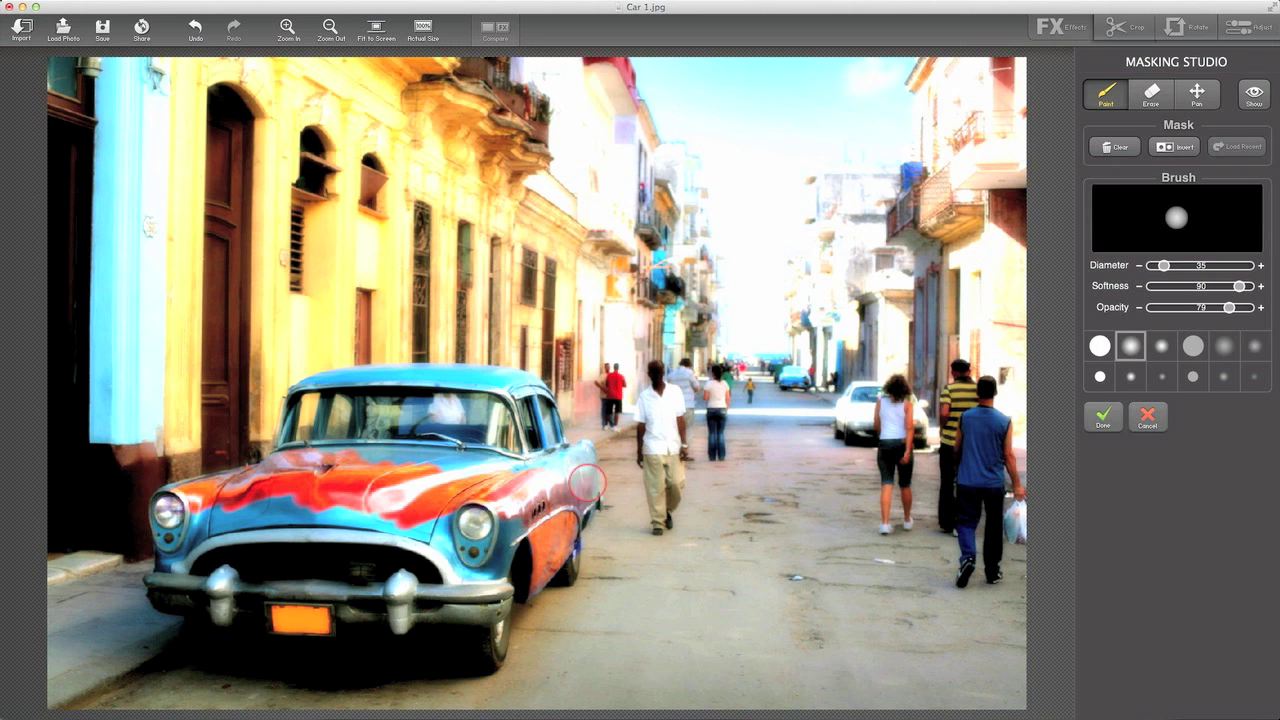
mouse_move(572, 478)
mouse_down()
mouse_move(483, 549)
mouse_move(443, 524)
mouse_move(502, 525)
mouse_move(194, 520)
mouse_move(202, 531)
mouse_move(236, 477)
mouse_move(347, 463)
mouse_move(424, 532)
mouse_move(508, 465)
mouse_up()
key(s)
drag(326, 384, 522, 376)
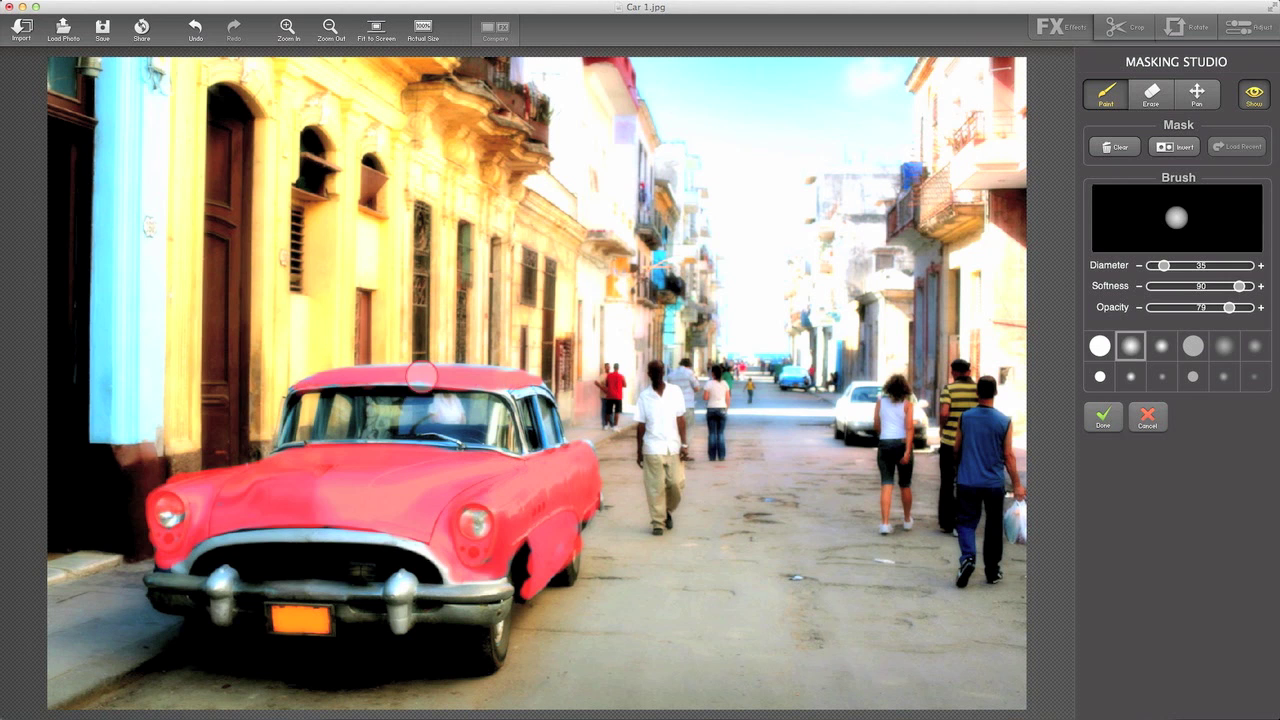
key(s)
click(1151, 95)
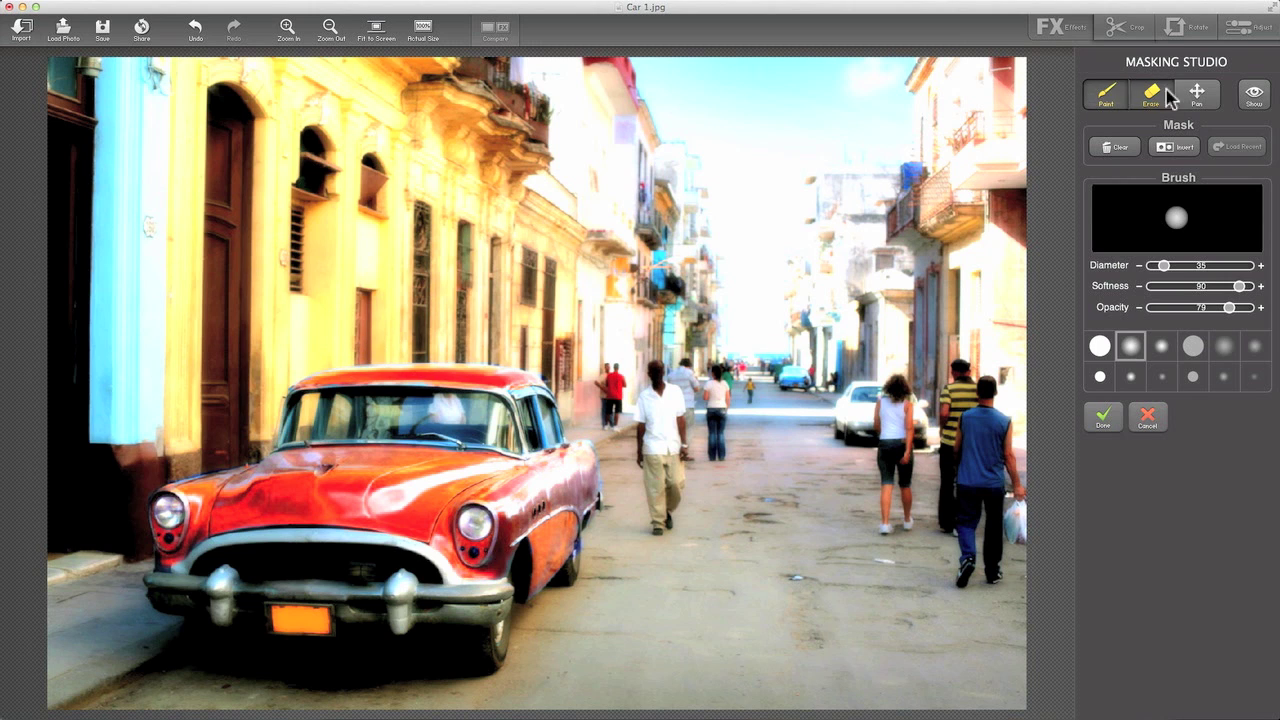
click(1106, 95)
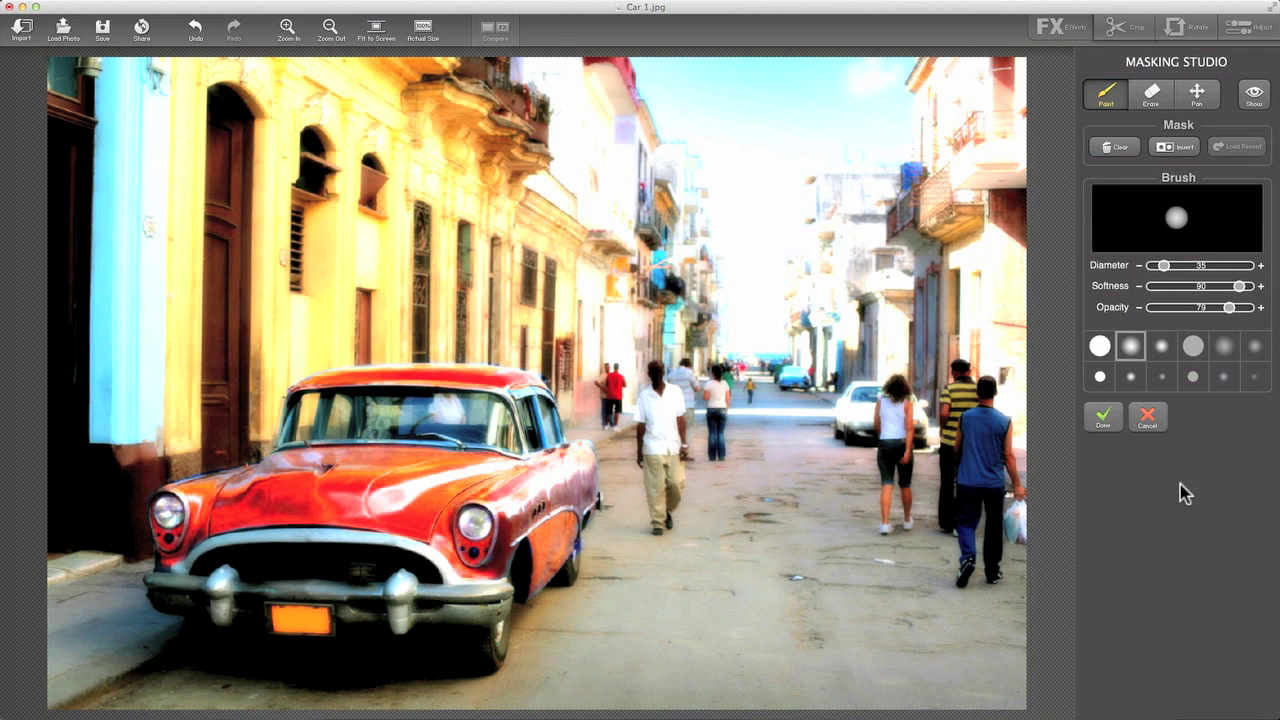
Close Masking Studio with Done and apply the masked Alien Skin effect.
click(1104, 418)
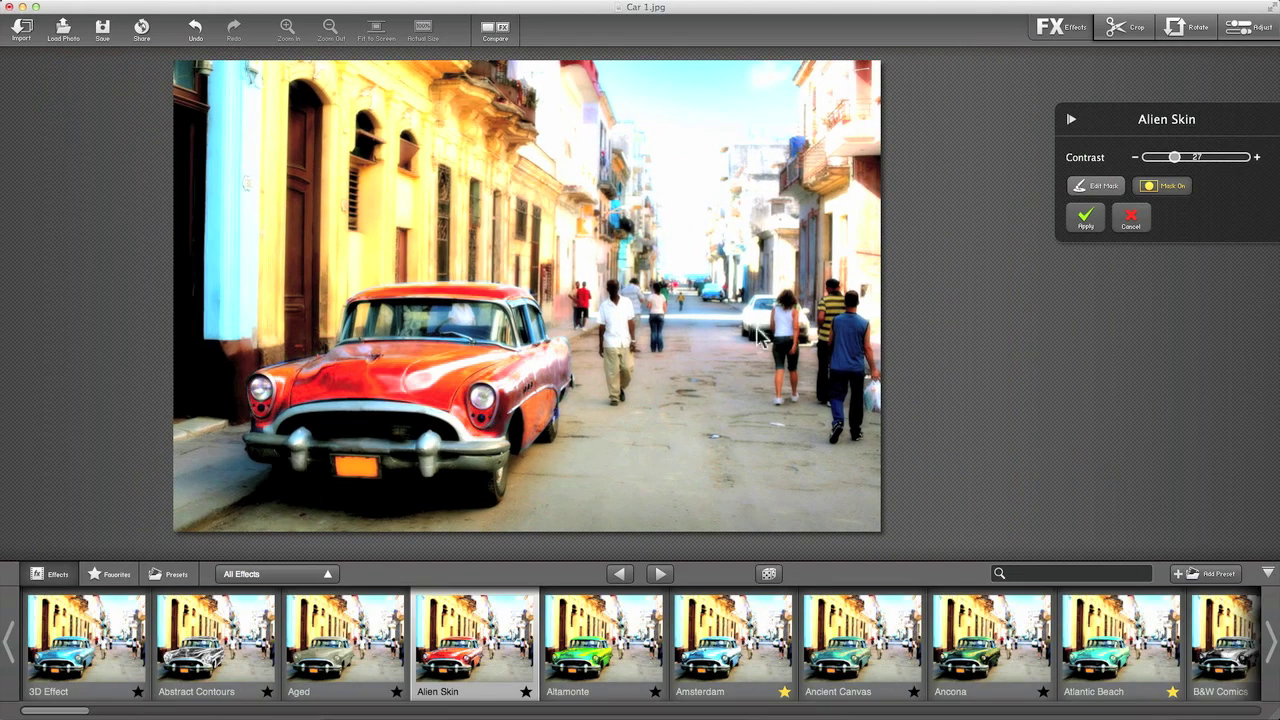
click(1088, 218)
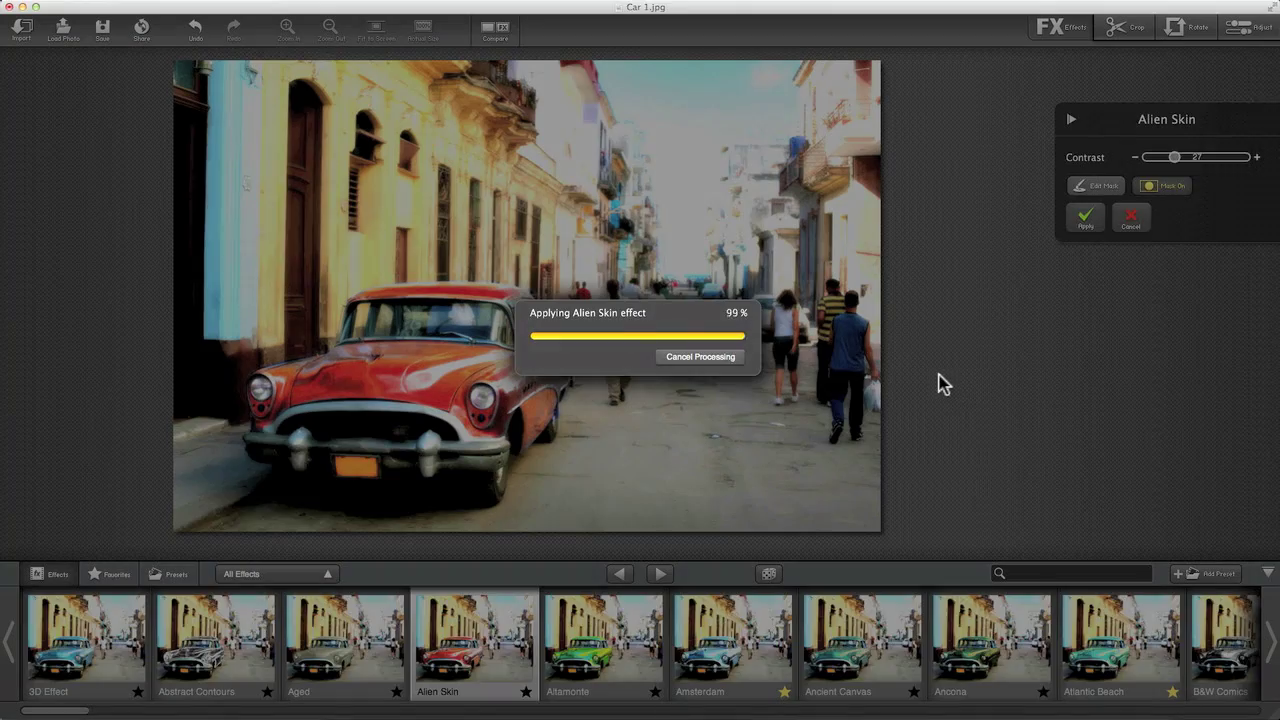